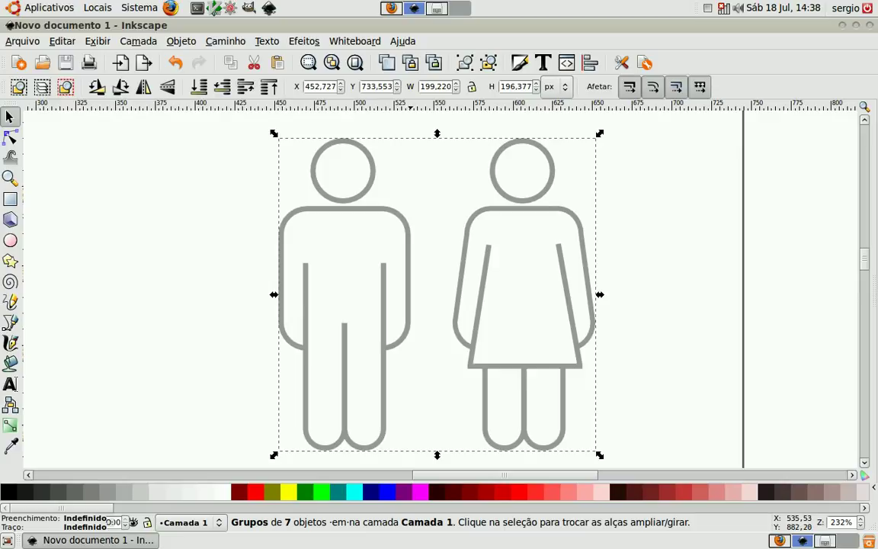
Draw a rectangle about 85 by 104 px for the body in the empty area beside the male reference figure.
left_click(288, 288)
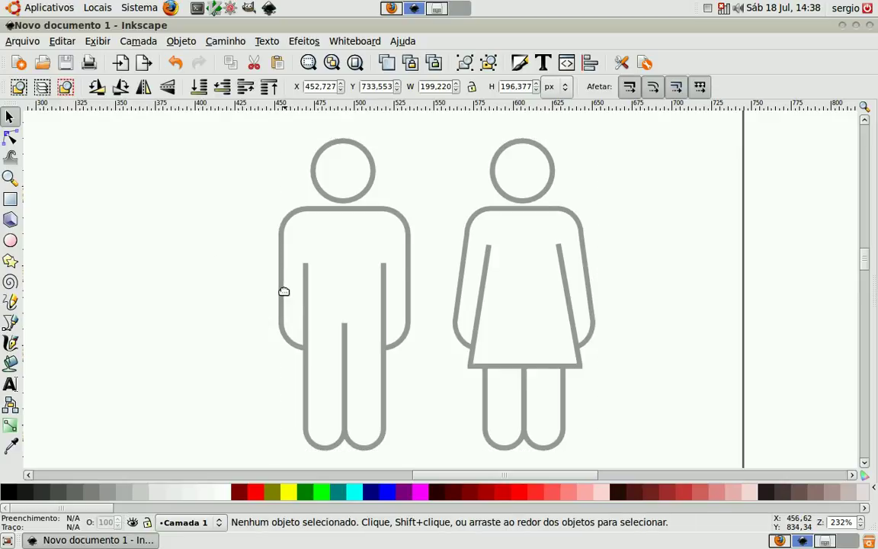
scroll(284, 291, "right", 2)
scroll(293, 302, "left", 10)
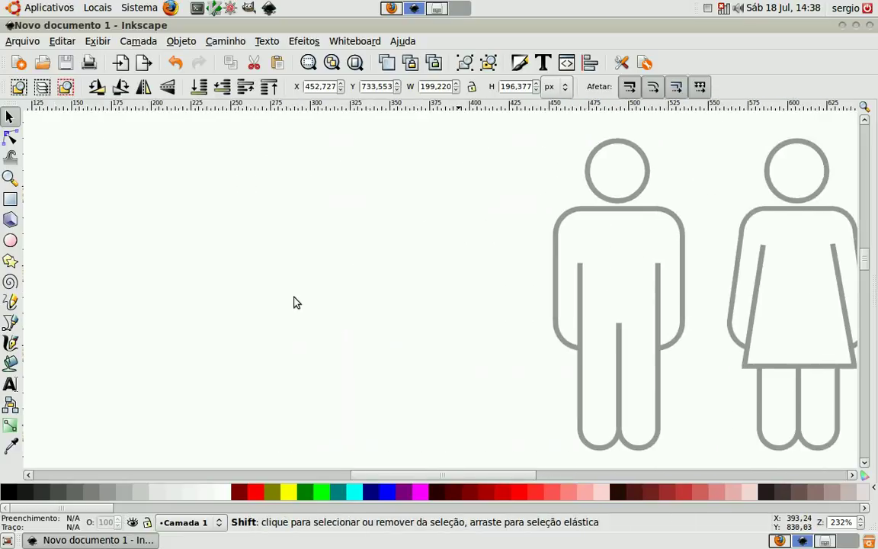
scroll(298, 306, "right", 3)
scroll(303, 308, "left", 3)
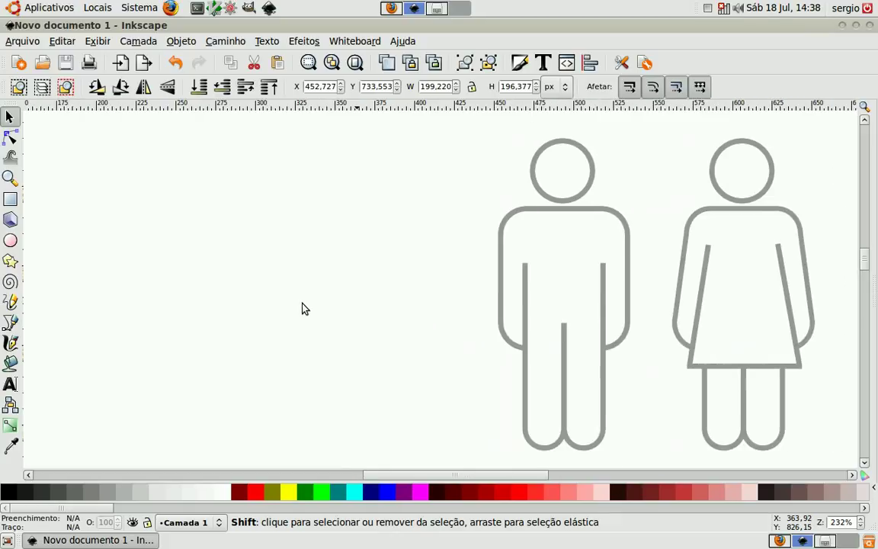
left_click(10, 198)
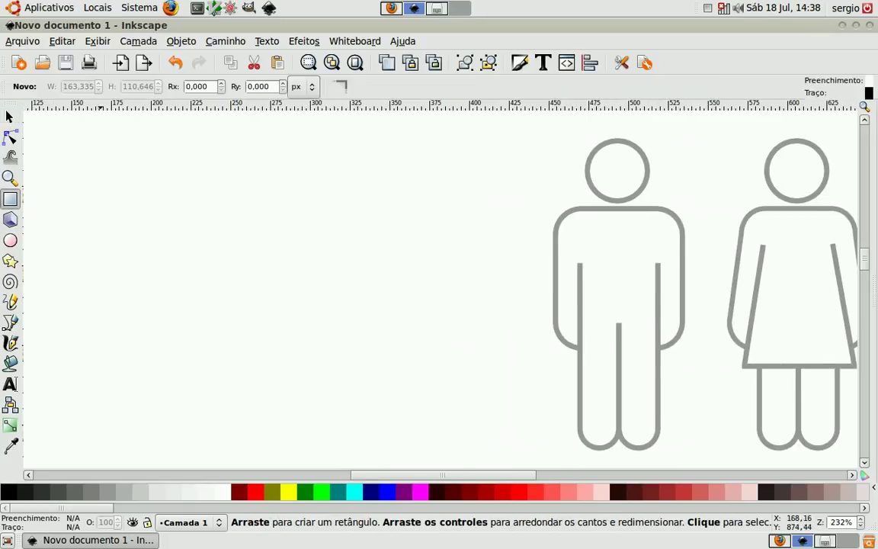
mouse_move(112, 218)
left_mouse_down()
mouse_move(257, 362)
mouse_move(248, 382)
left_mouse_up()
key("F1")
left_click_drag(146, 213, 157, 189)
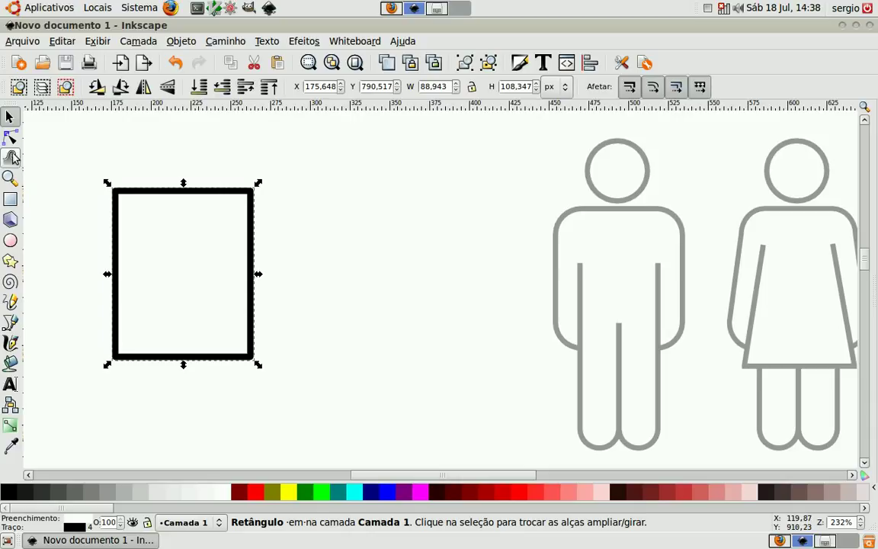
Round the body rectangle's corners to a radius of about 19 px and colour its outline mid-grey.
left_click(10, 137)
left_click_drag(252, 192, 251, 221)
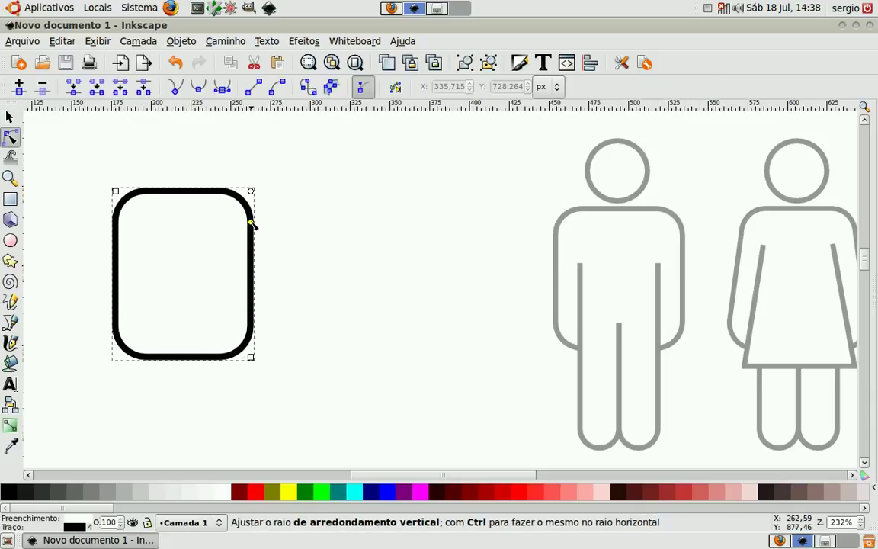
left_click(110, 494, "shift")
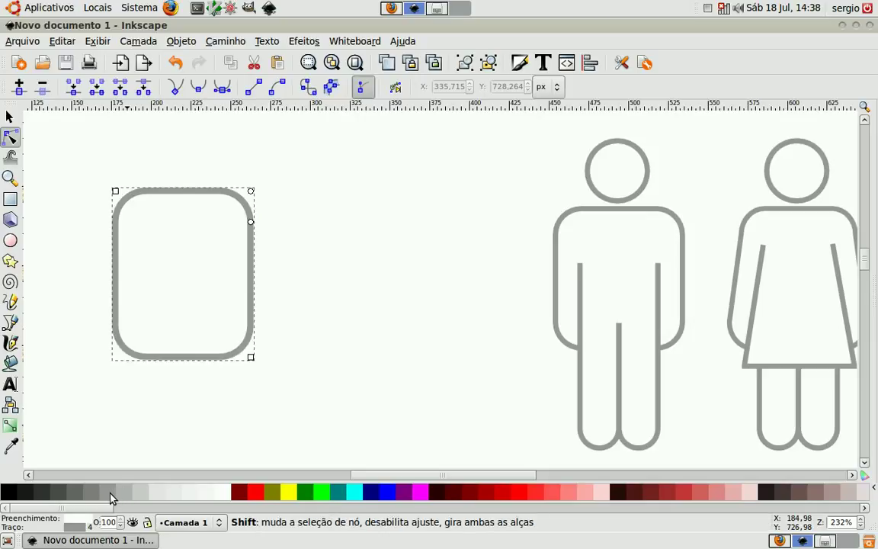
Move the rounded body closer to the reference figures and draw a narrow rounded leg about 27 by 134 px overlapping its lower left.
left_click(9, 116)
left_click_drag(176, 195, 271, 205)
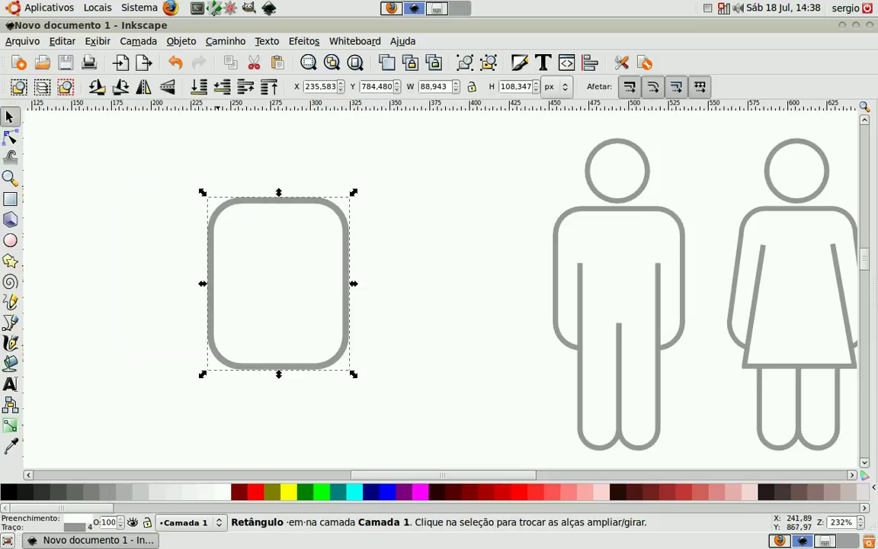
left_click(10, 199)
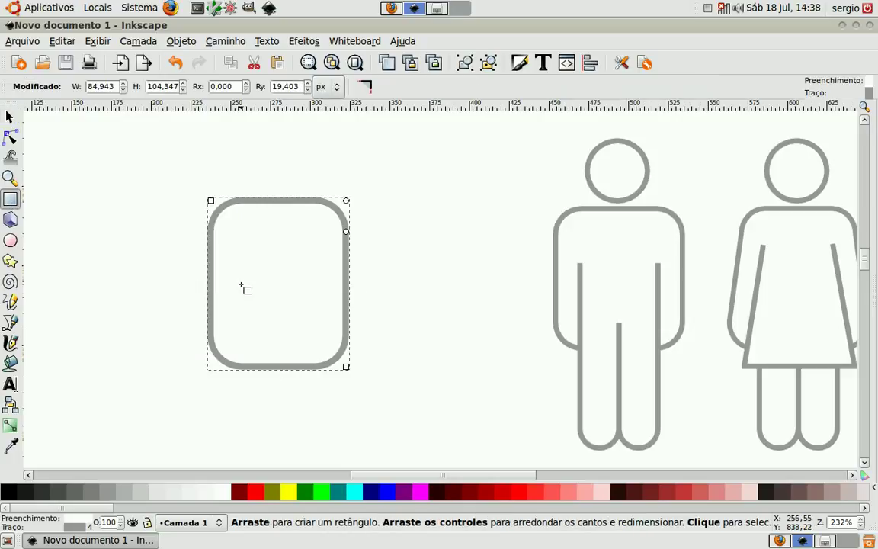
left_click_drag(234, 278, 274, 466)
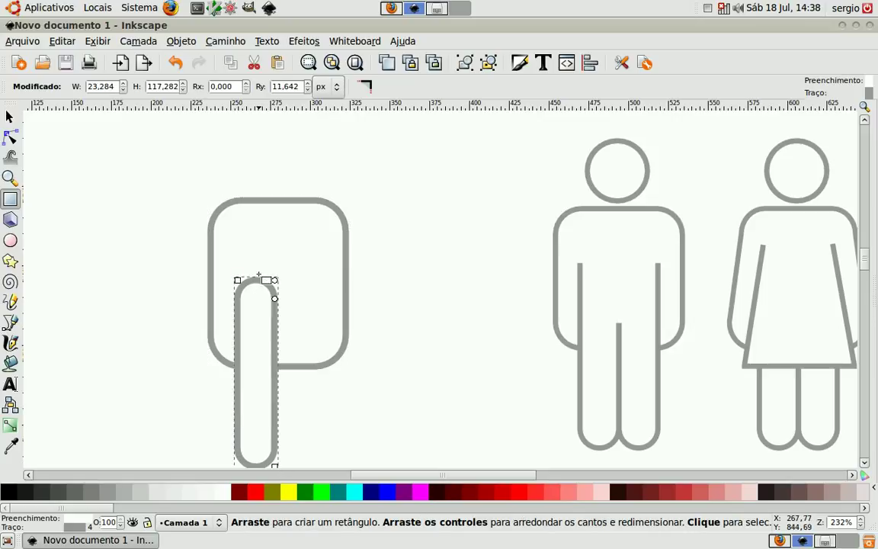
key("s")
mouse_move(255, 270)
left_mouse_down()
mouse_move(254, 248)
mouse_move(252, 261)
left_mouse_up()
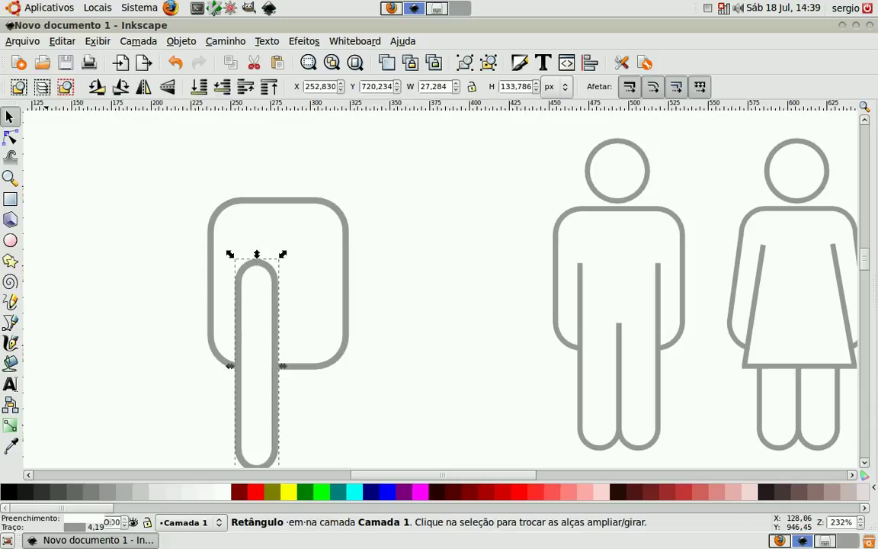
Convert the leg rectangle to a path and break it at its upper right node and its top centre node.
left_click(228, 43)
left_click(238, 58)
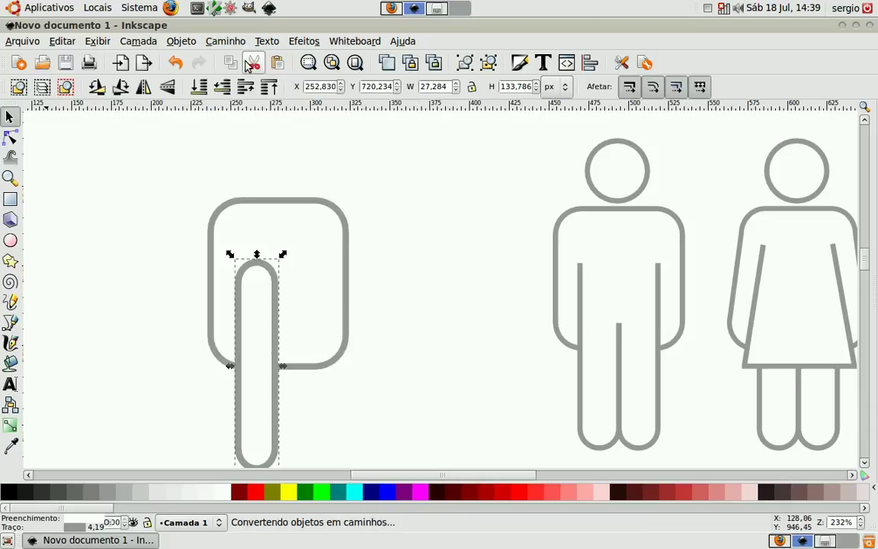
left_click(10, 137)
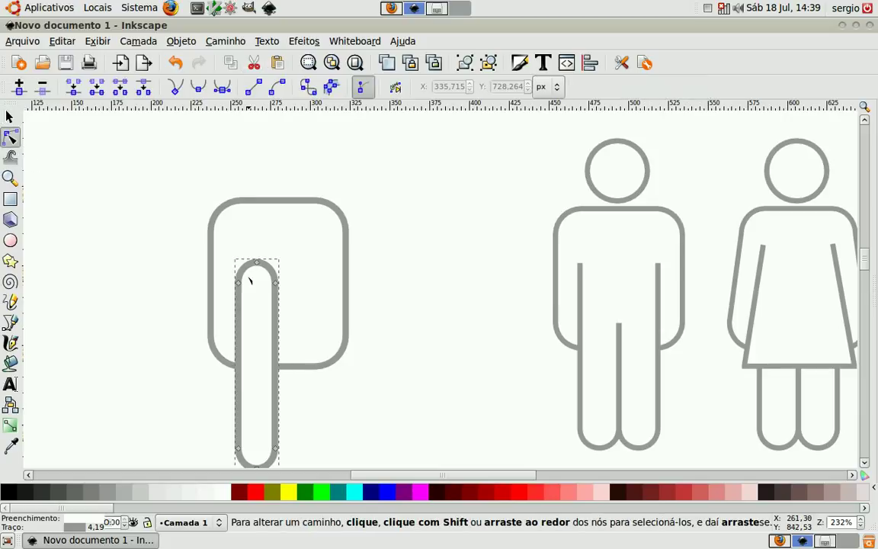
left_click(275, 284)
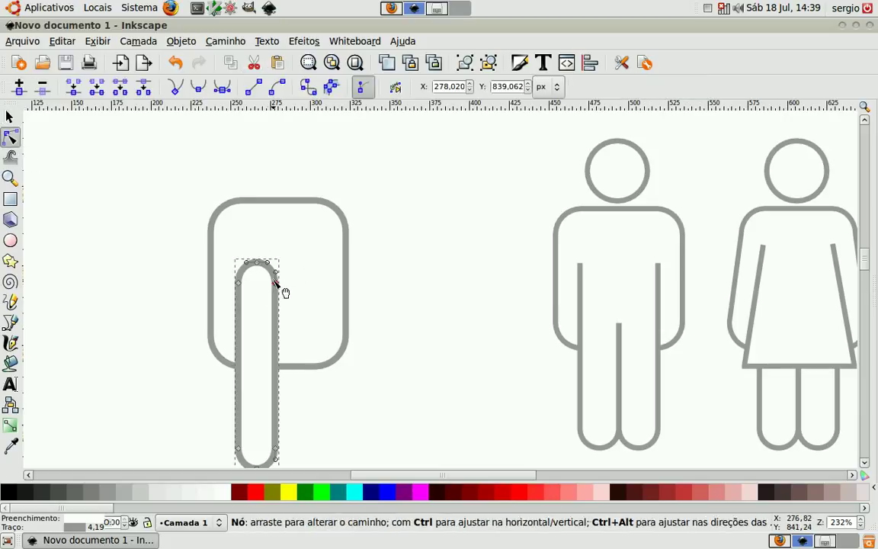
left_click(142, 88)
left_click(257, 262)
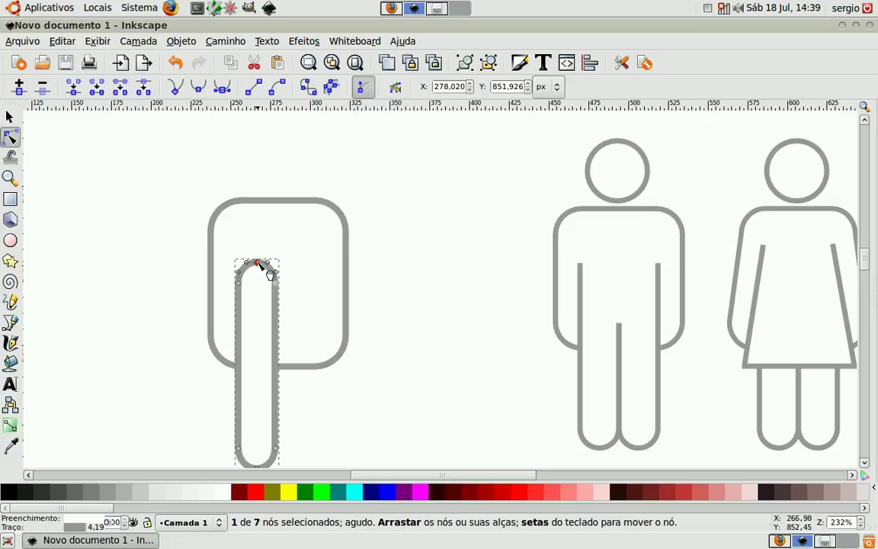
left_click(142, 86)
Delete the two curved pieces at the top of the leg so its vertical sides end open.
left_click(240, 275)
left_click(261, 267)
key("Delete")
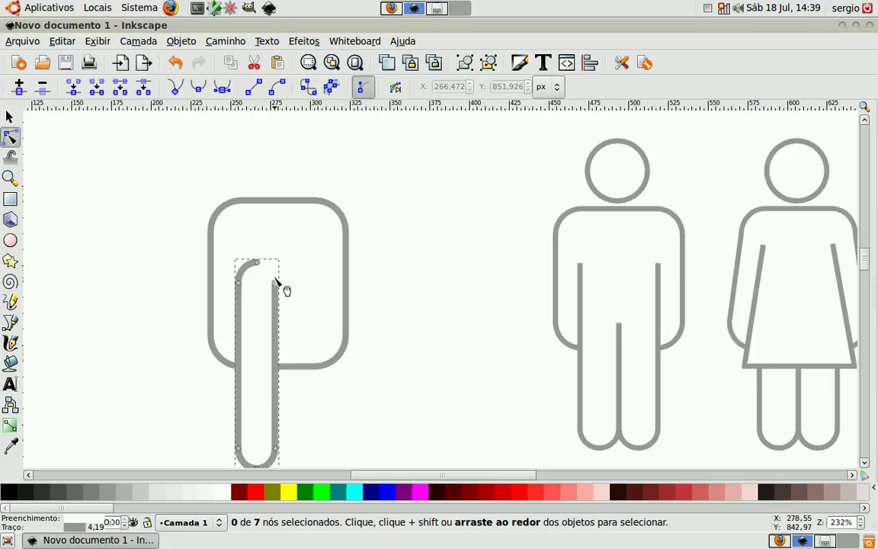
left_click(250, 261)
key("Delete")
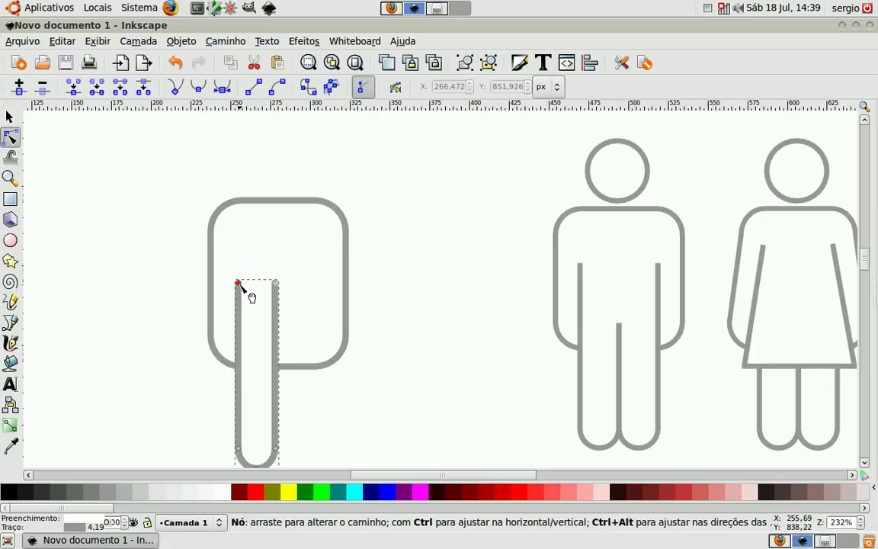
key("ctrl")
left_click_drag(250, 297, 253, 260)
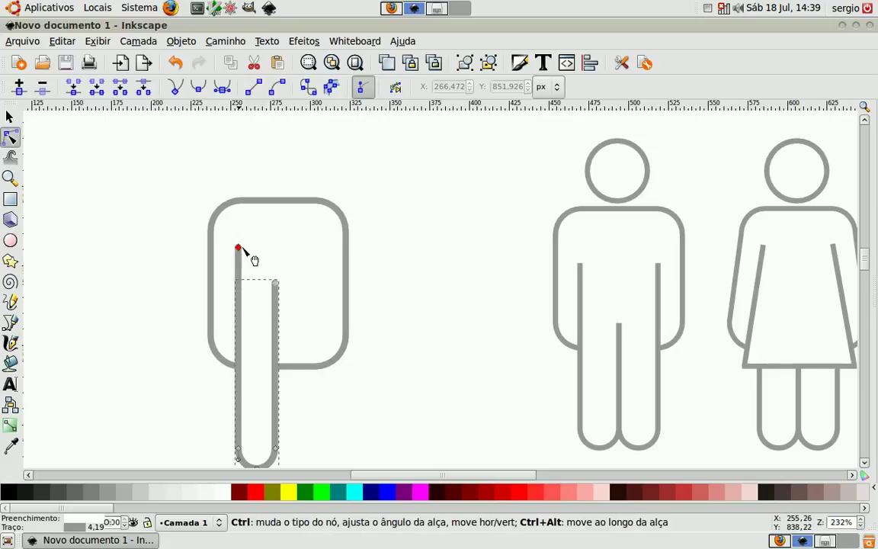
left_click(275, 285)
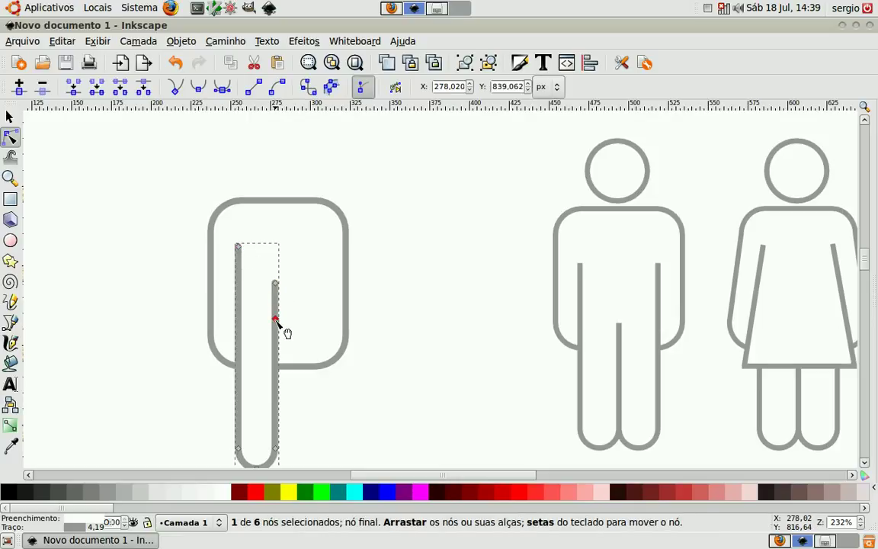
key("ctrl+z")
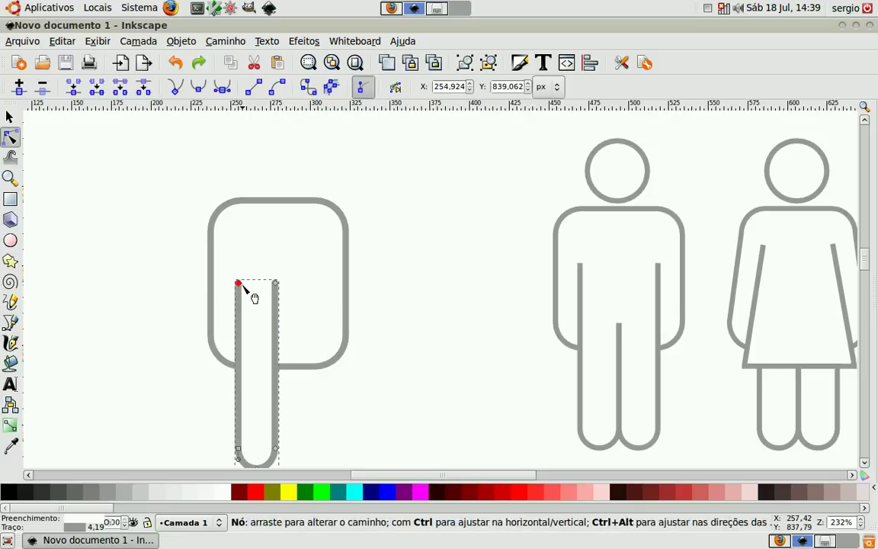
Extend the leg's outer line upward to armpit height and shorten its inner line down to crotch level.
left_click_drag(275, 283, 275, 326)
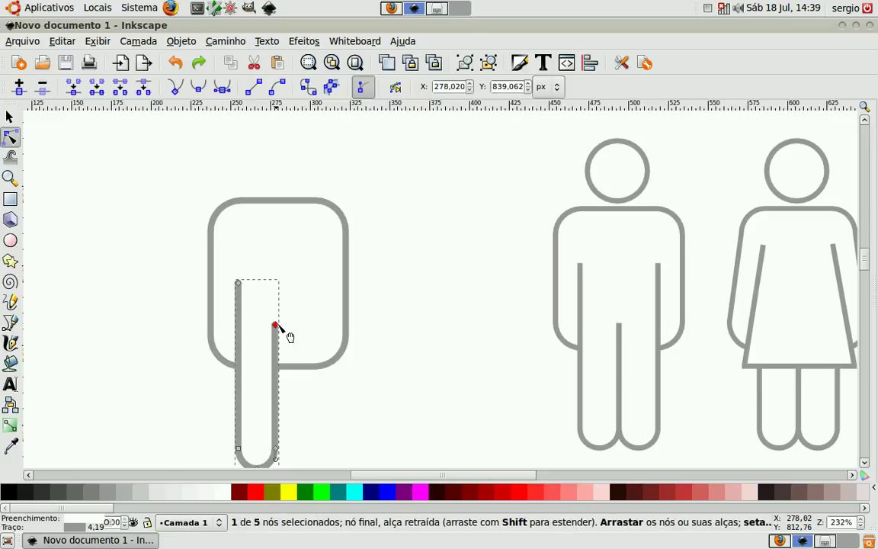
left_click_drag(237, 283, 238, 261)
left_click_drag(287, 336, 287, 356)
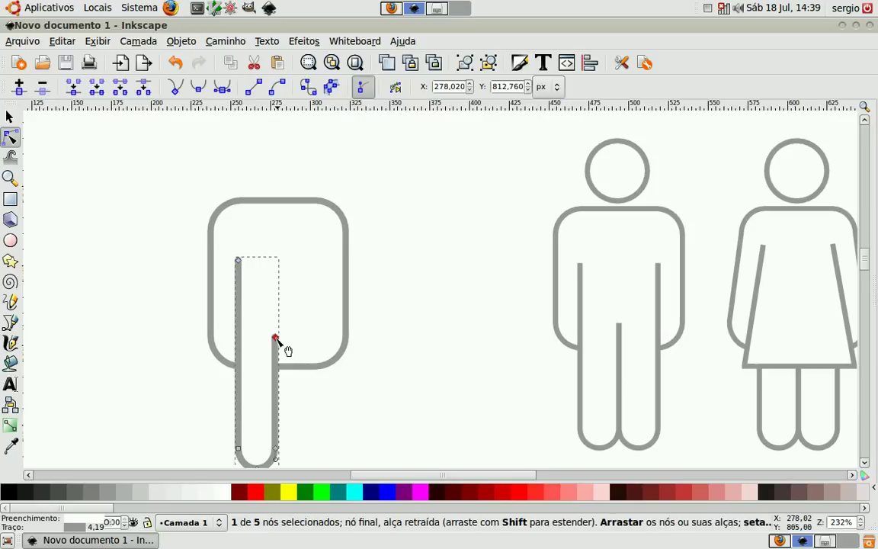
Duplicate the leg, flip the copy horizontally and place it so both inner lines overlap at the figure's centre.
left_click(9, 116)
scroll(186, 268, "down", 2)
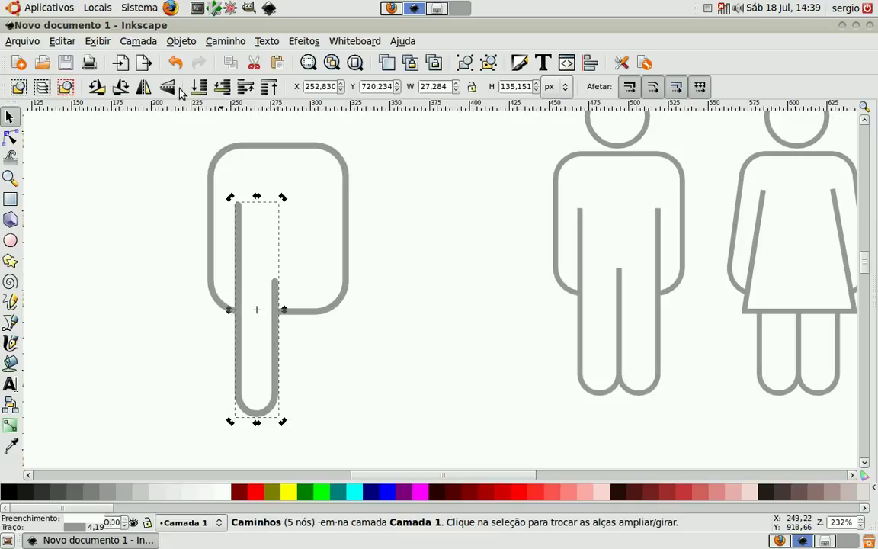
left_click(141, 89)
left_click_drag(272, 347, 311, 358)
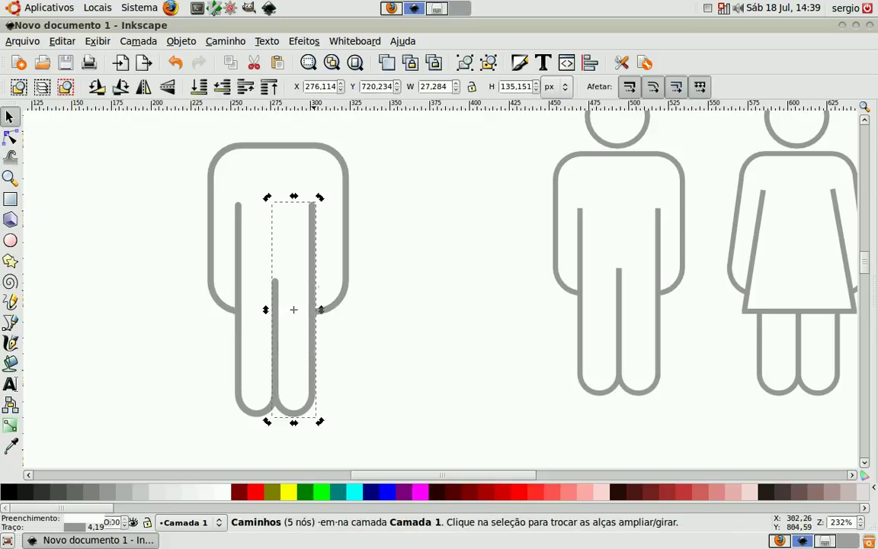
Remove the fill from the right and left leg paths.
right_click(88, 519)
left_click(157, 511)
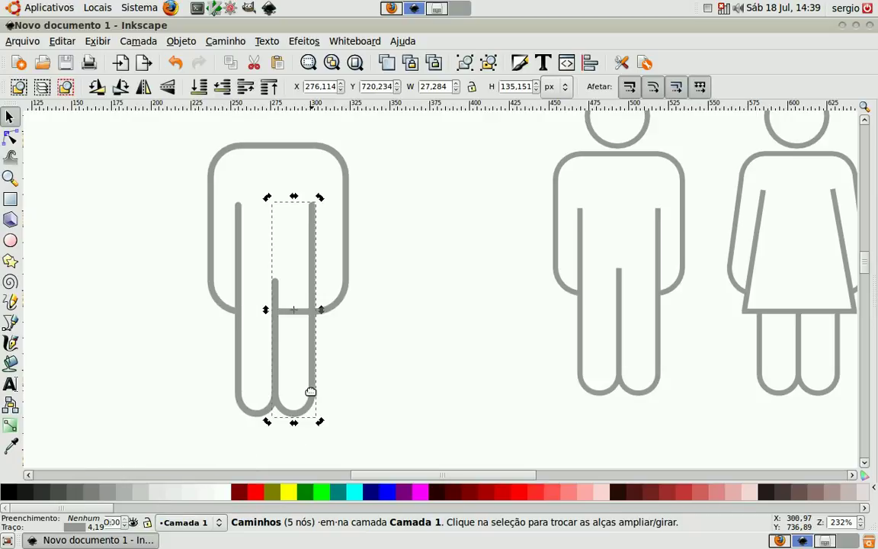
key("ctrl+z")
key("ctrl+z")
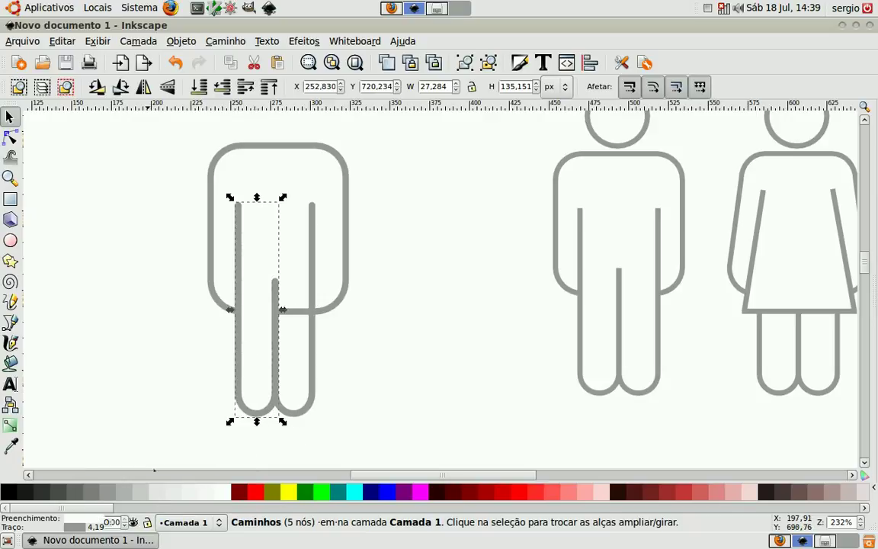
right_click(87, 519)
left_click(107, 507)
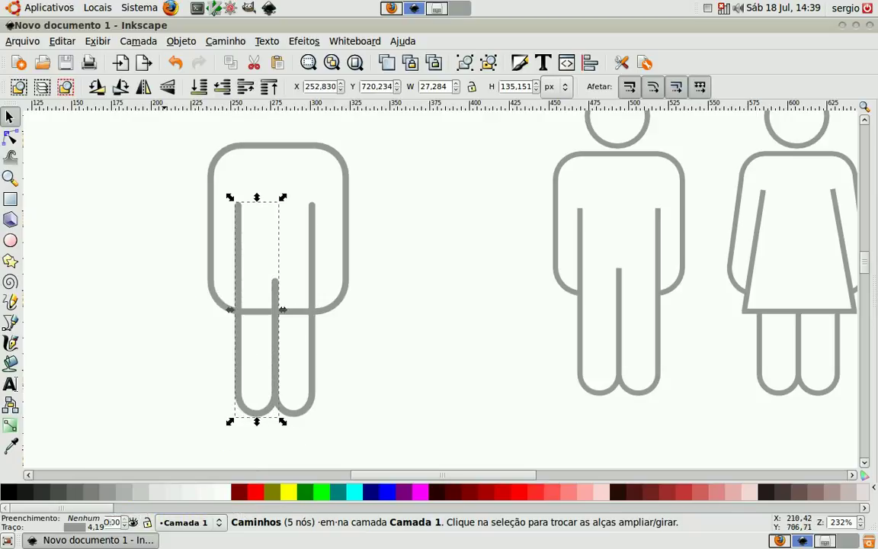
Fill both leg paths with white so they cover the body's lower edge.
left_click(226, 496)
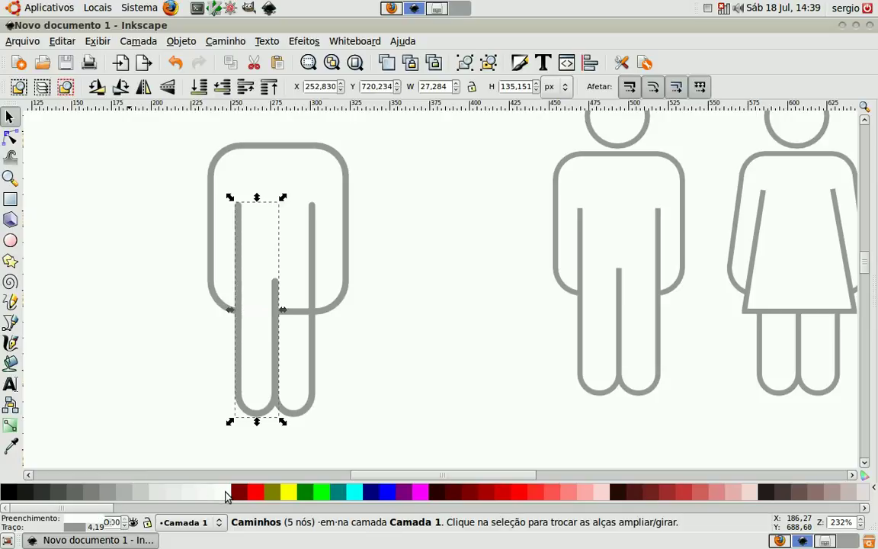
left_click(308, 356)
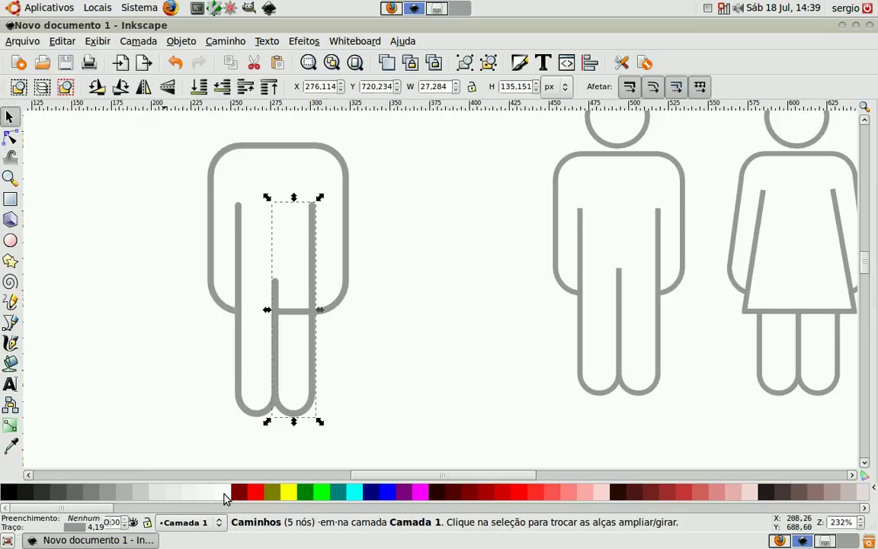
left_click(225, 496)
left_click(358, 215)
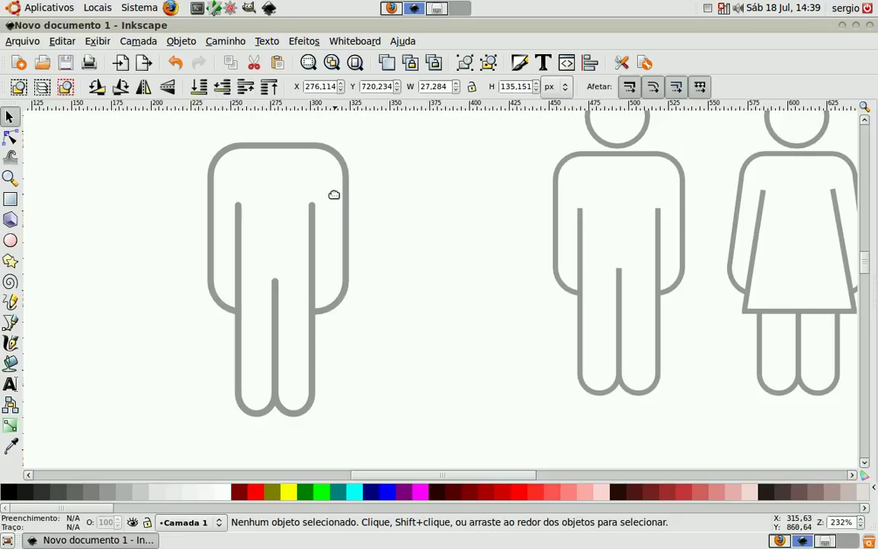
Try a magenta fill on the body rectangle, undo it and deselect the body.
left_click(333, 194)
left_click(420, 493)
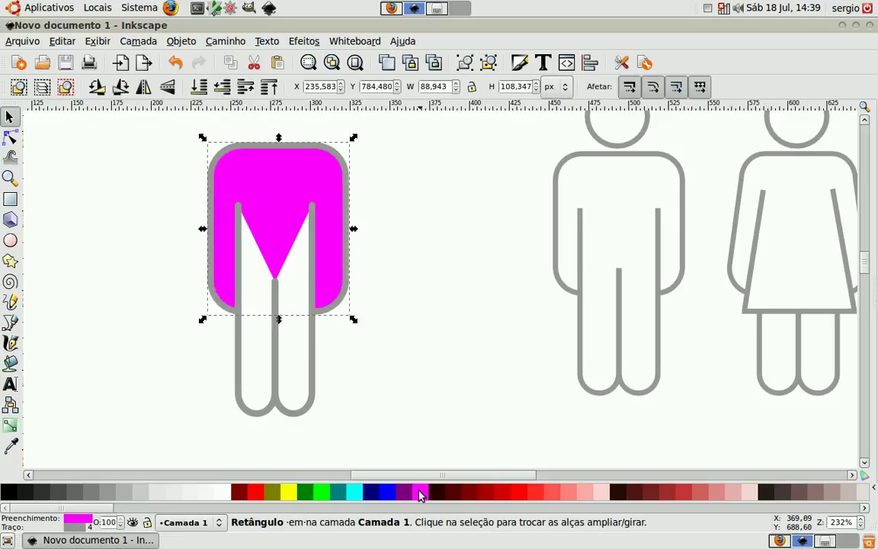
key("ctrl+z")
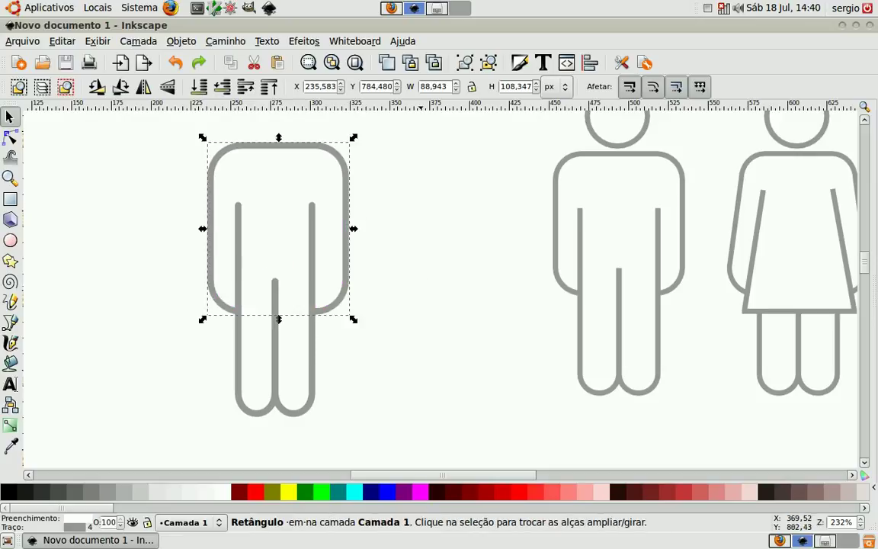
left_click(389, 252)
Draw a circle for the head centred just above the body and fill it with white.
scroll(396, 250, "up", 2)
scroll(396, 250, "up", 1)
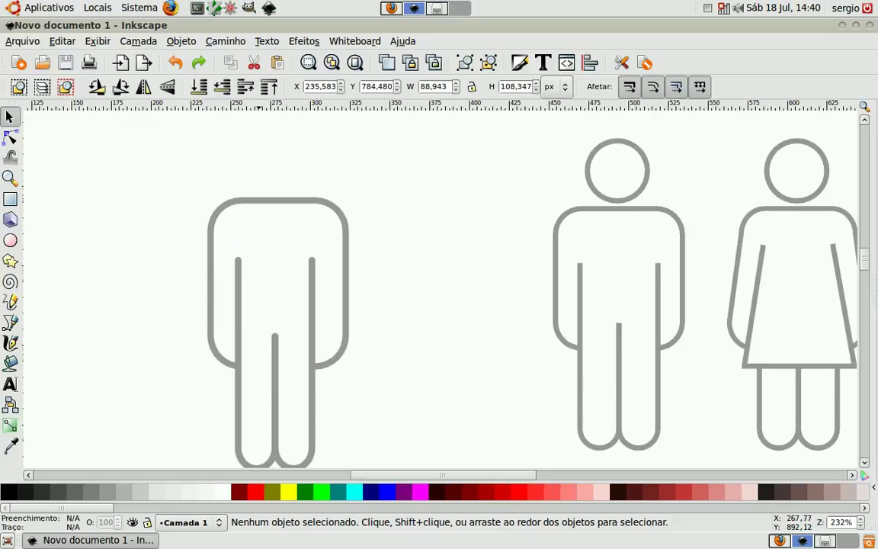
left_click(11, 240)
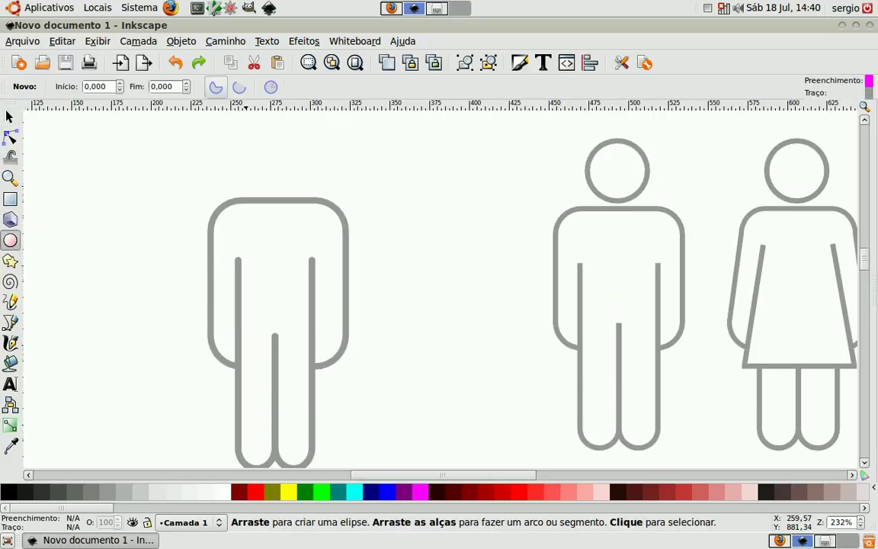
left_click_drag(275, 162, 318, 195)
left_click(225, 496)
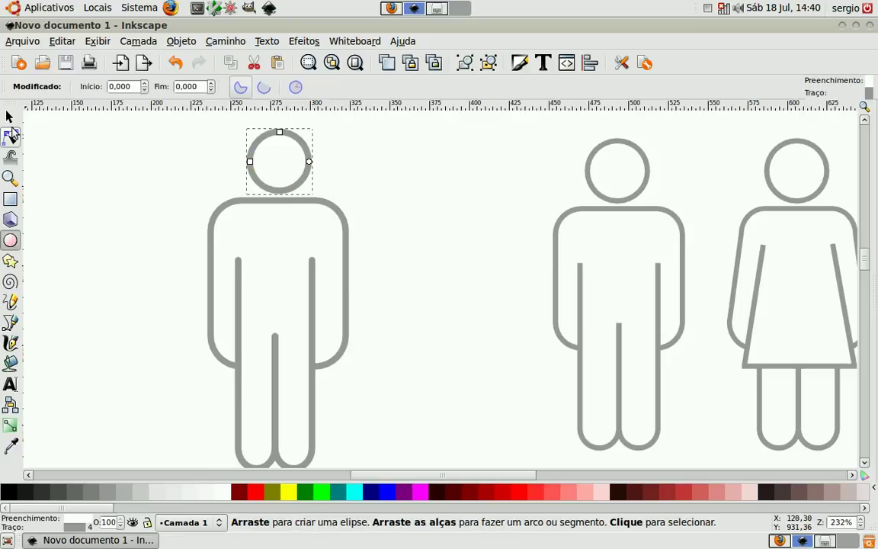
Select both leg paths of the new male figure and group them.
left_click(10, 116)
left_click(115, 192)
left_click(286, 169)
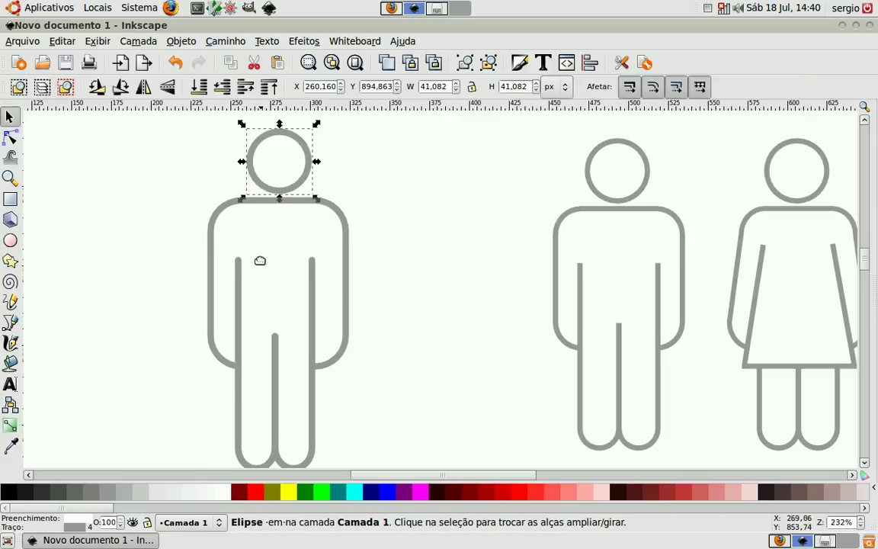
left_click(237, 270)
left_click(314, 358)
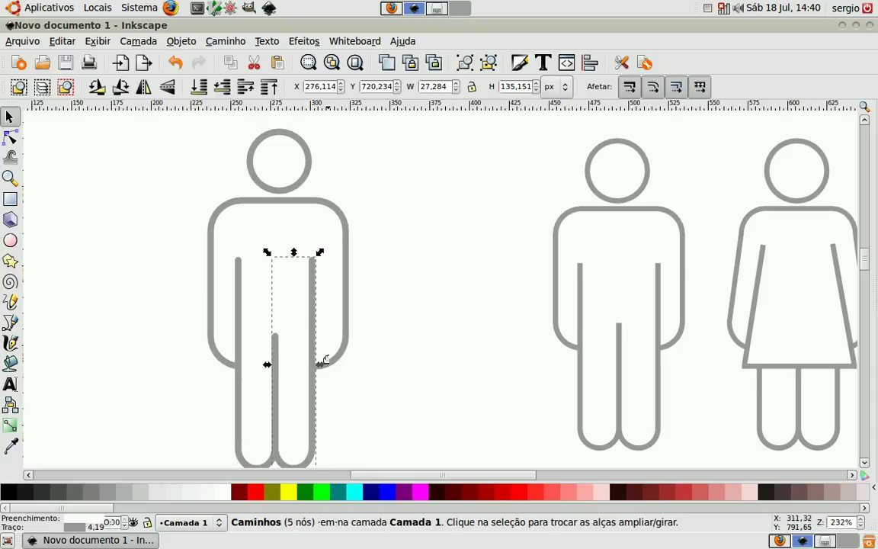
left_click_drag(167, 231, 360, 424)
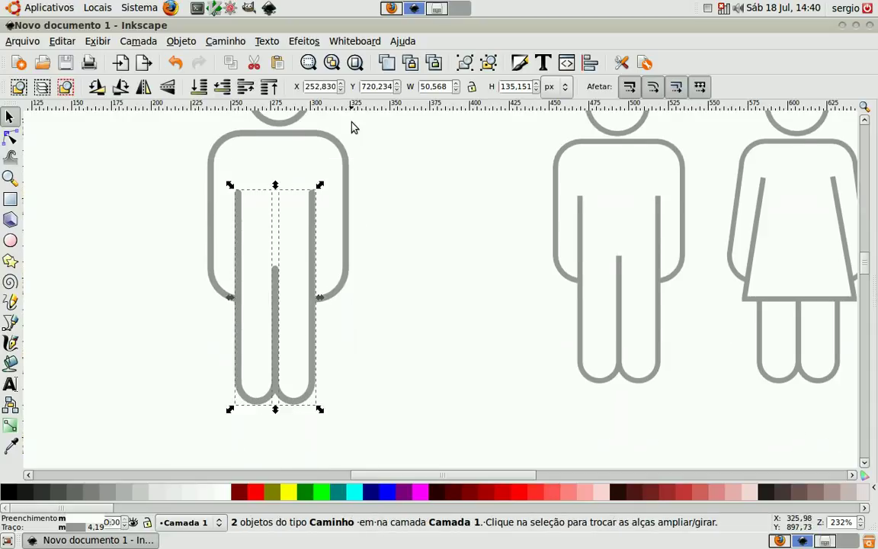
left_click(466, 64)
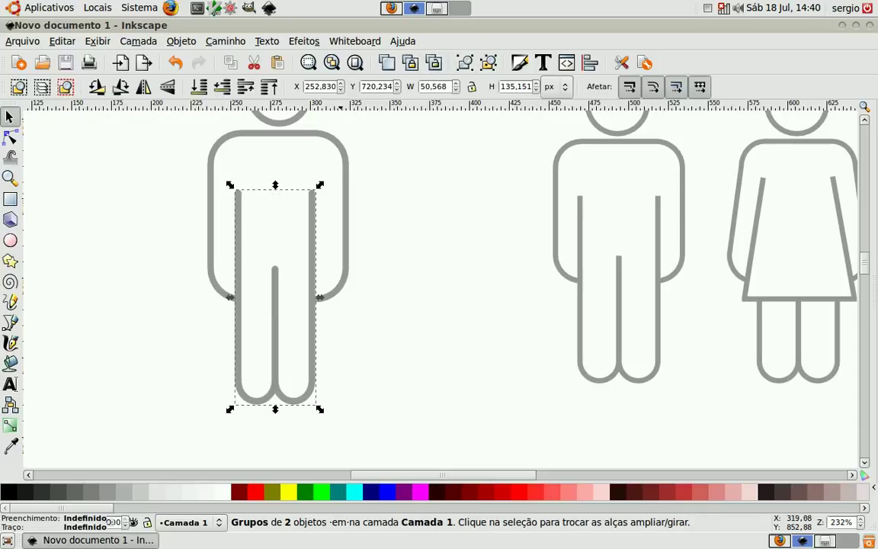
Centre the head circle, body rectangle and leg group on a common vertical axis, relative to the selection.
scroll(312, 186, "up", 2)
left_click(295, 188)
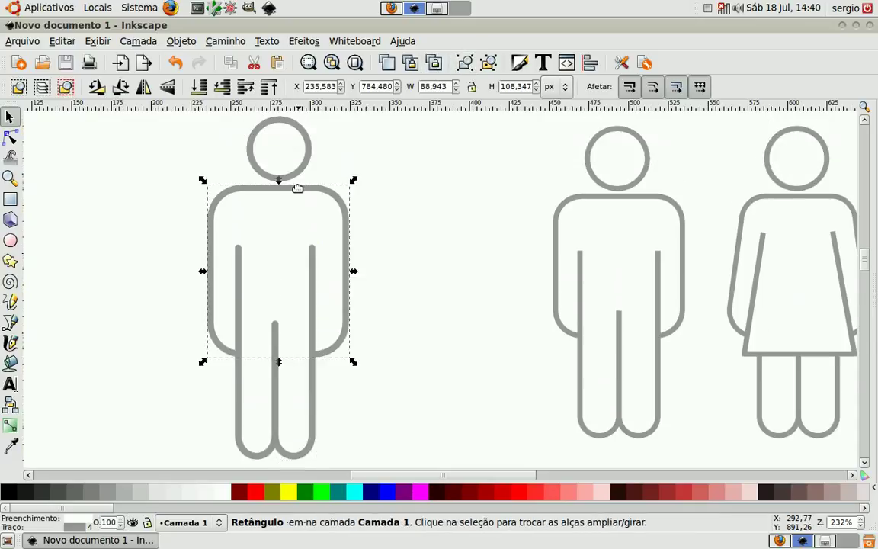
left_click(291, 158)
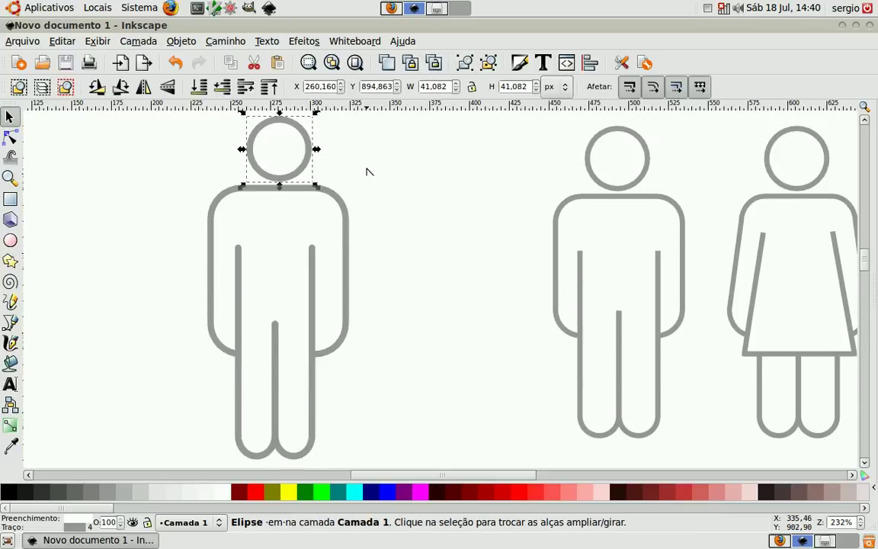
left_click(309, 190, "shift")
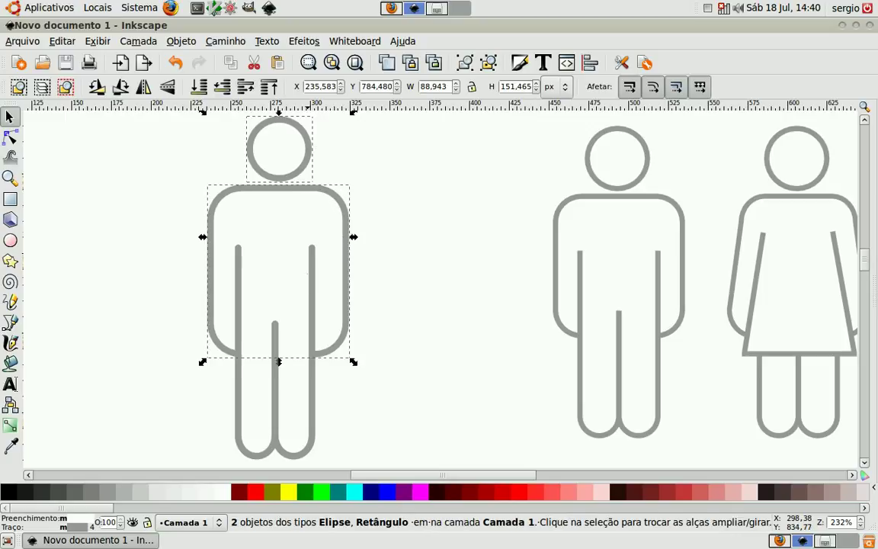
left_click(307, 282, "shift")
left_click(590, 62)
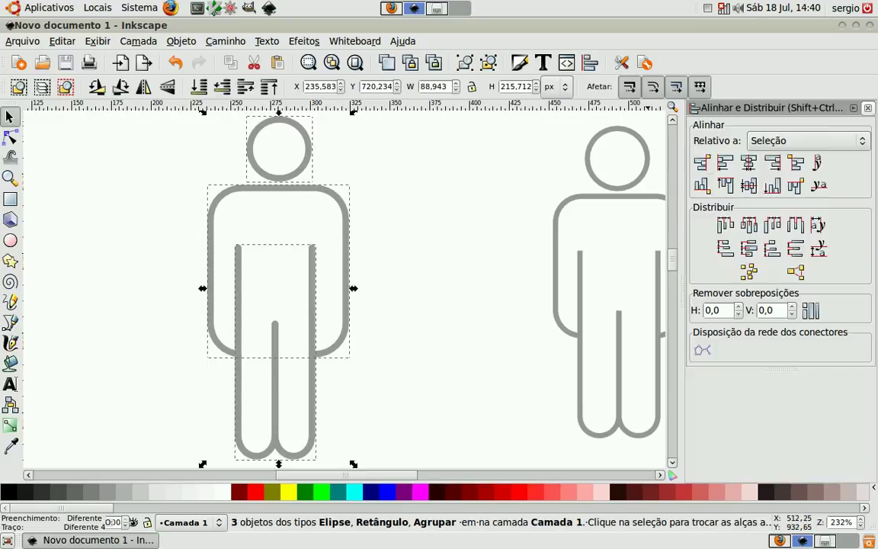
left_click(748, 163)
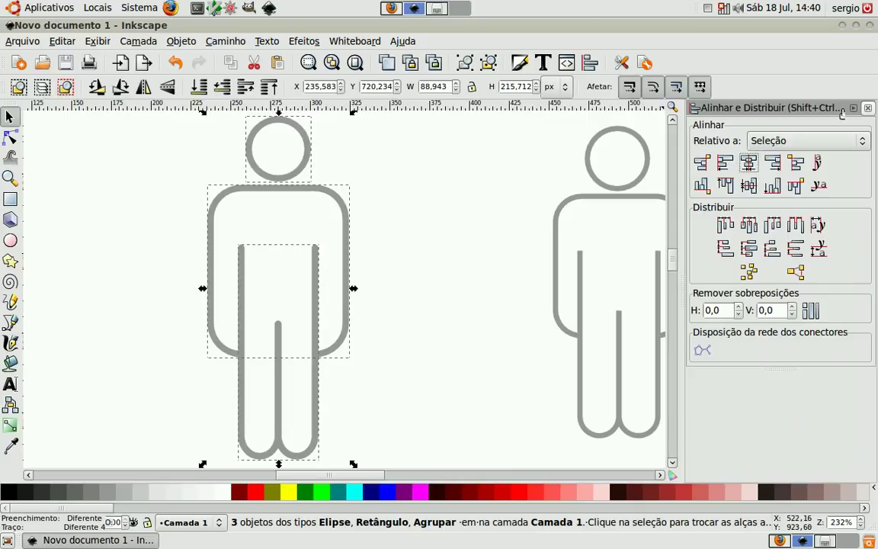
left_click(867, 108)
left_click(381, 215)
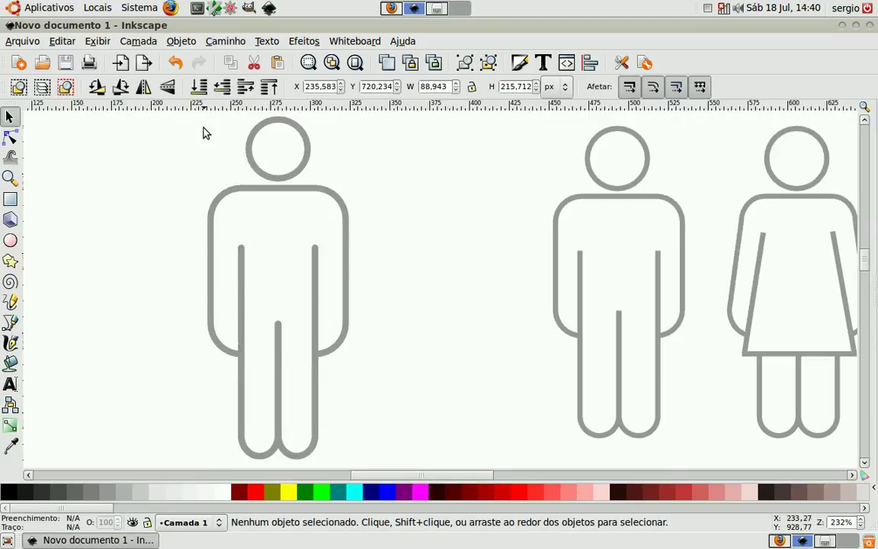
Move the whole new male figure toward the page's left edge, to about X 106, Y 693 px, and deselect it.
scroll(206, 164, "down", 2)
left_click_drag(192, 145, 345, 315)
left_click_drag(271, 243, 161, 263)
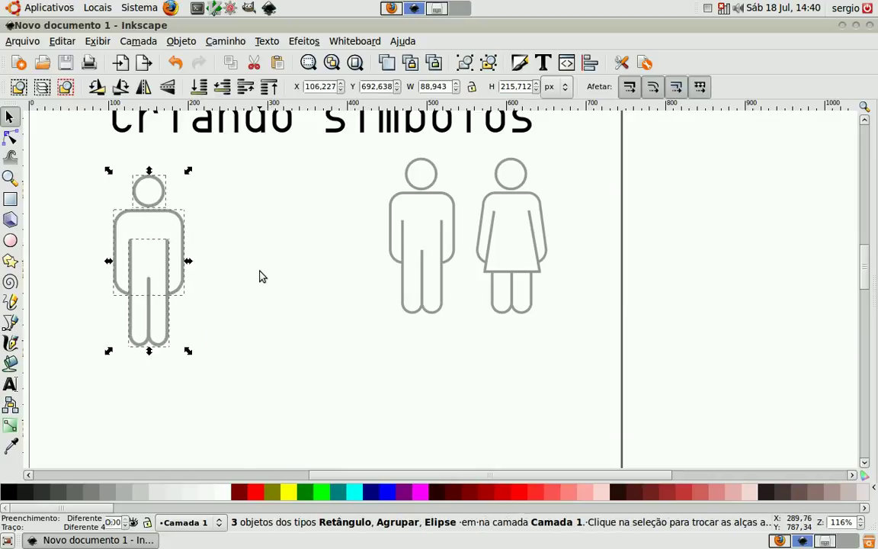
left_click(259, 276)
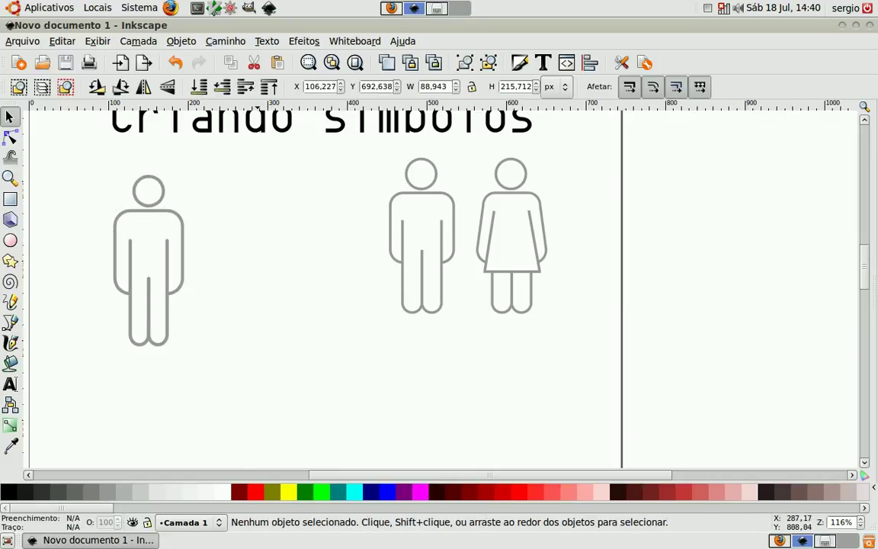
Duplicate the new male figure and place the copy about 140 px to its right, level with the original.
left_click_drag(99, 182, 229, 358)
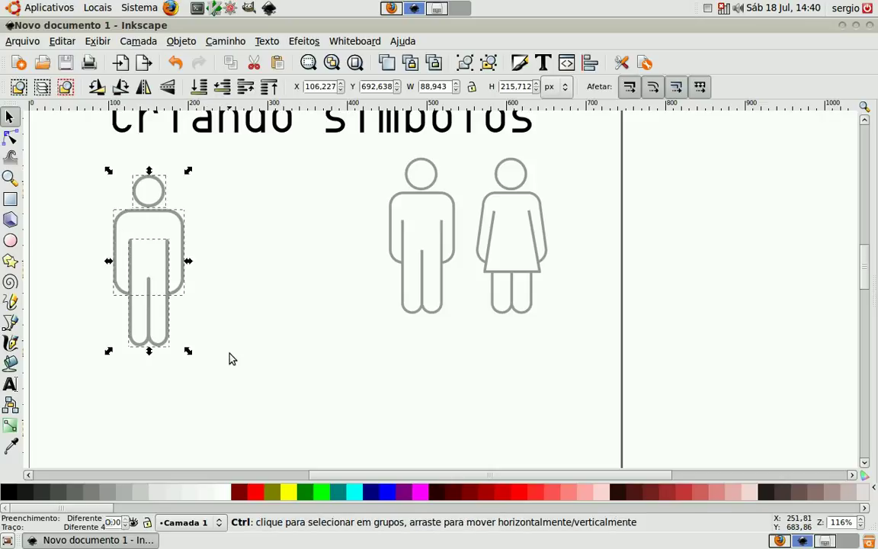
key("ctrl+d")
left_click_drag(181, 246, 292, 254)
left_click(342, 283)
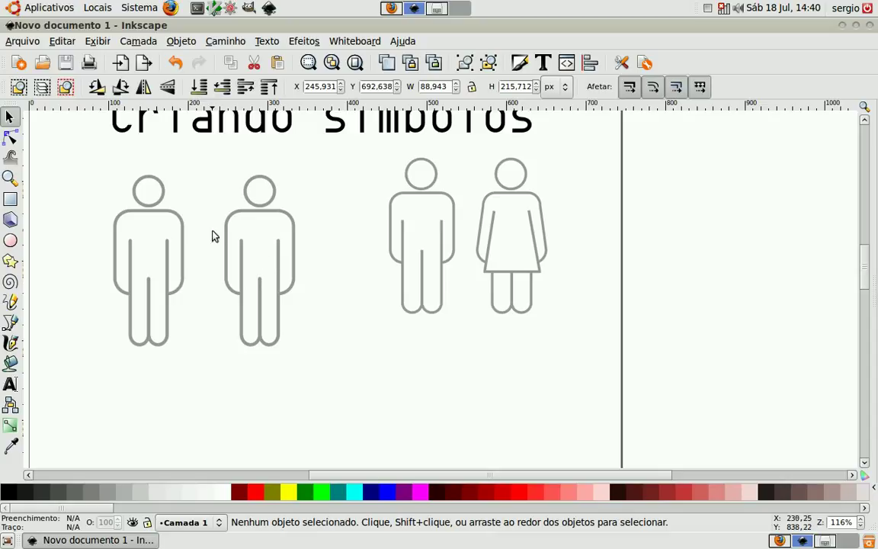
Draw a rectangle about 66 by 72 px over the reference woman's skirt and move it onto the duplicated figure's lower torso.
left_click(10, 200)
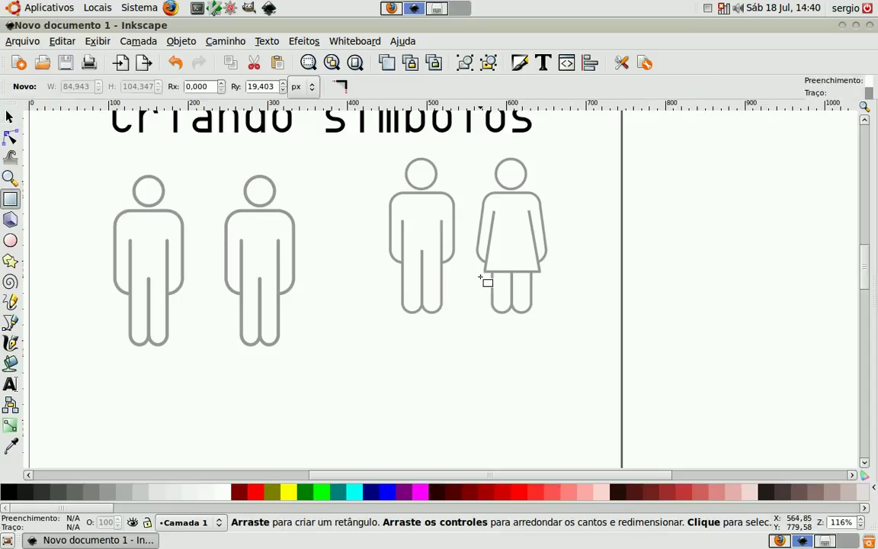
left_click_drag(483, 270, 537, 212)
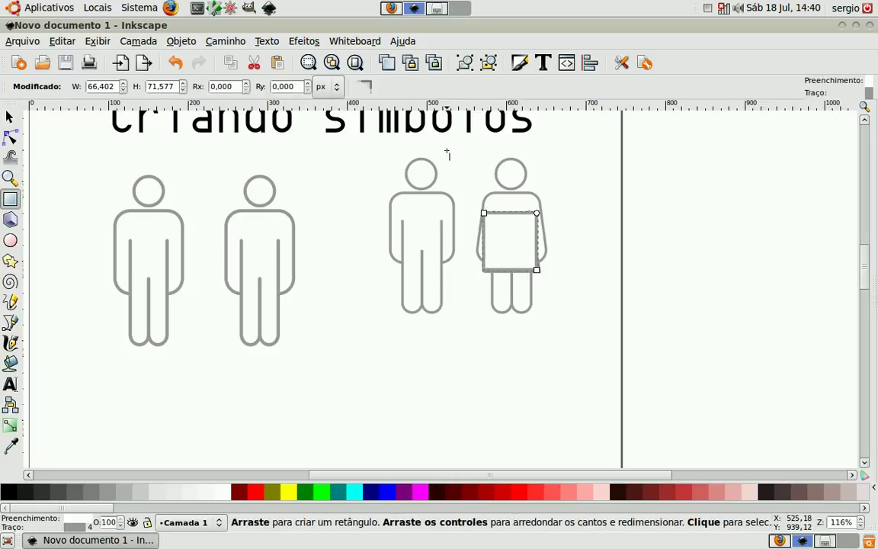
left_click(10, 115)
left_click_drag(510, 224, 262, 252)
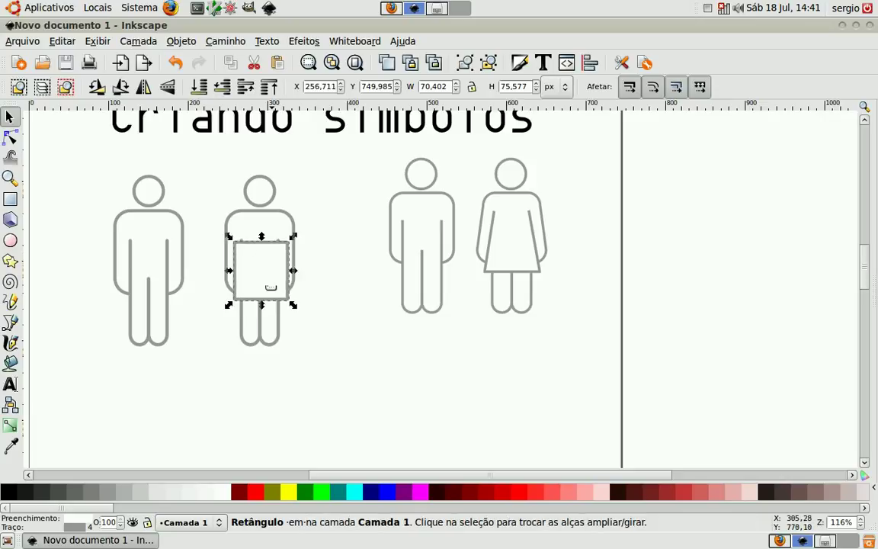
Convert the skirt rectangle to a path and shift its upper-left corner node about 6 px inward.
left_click(240, 42)
left_click(252, 59)
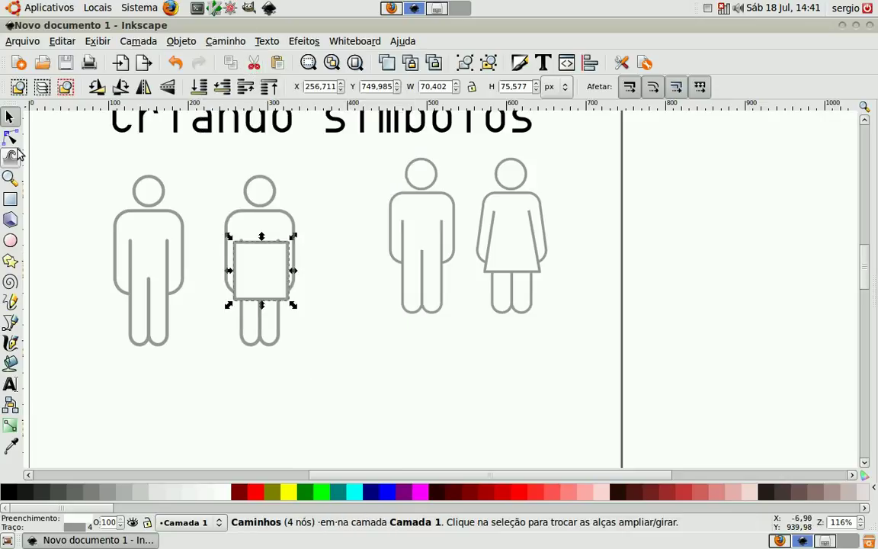
left_click(10, 177)
left_click_drag(216, 217, 347, 303)
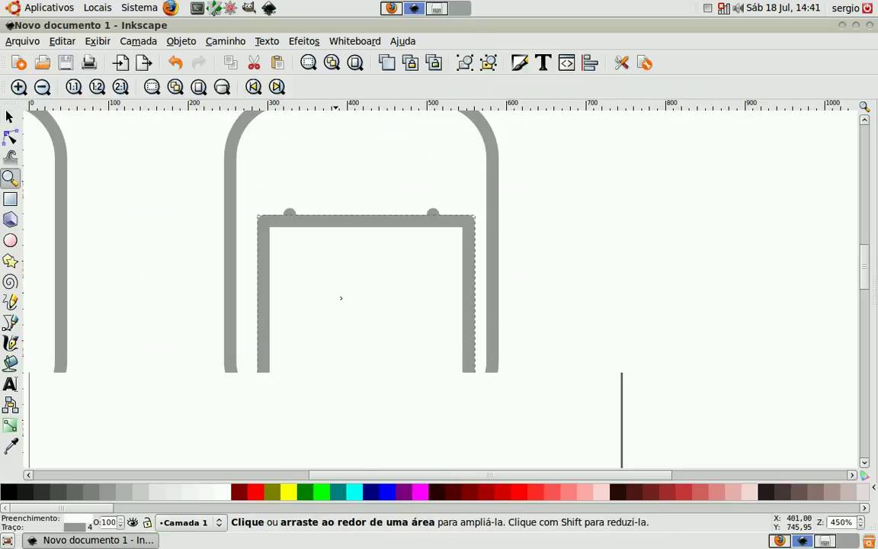
left_click(10, 137)
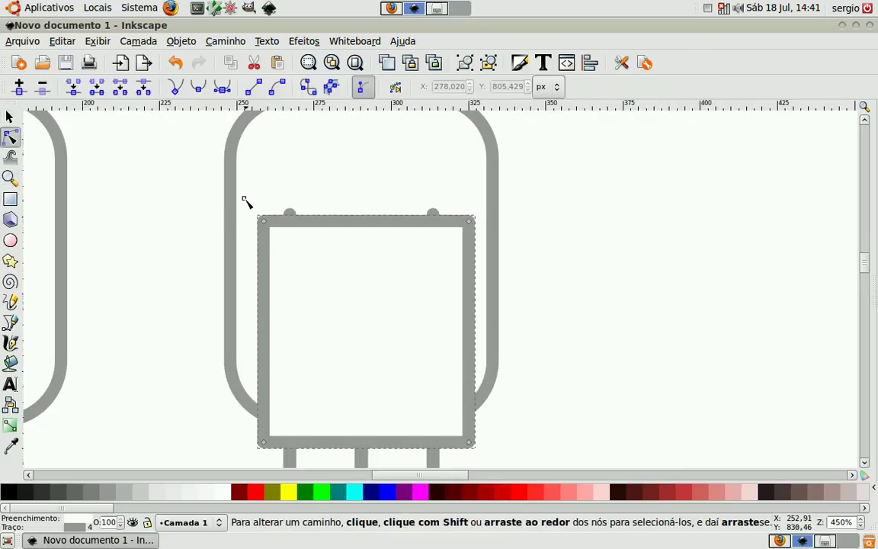
left_click_drag(242, 201, 300, 256)
key("Right")
key("Right")
key("Right")
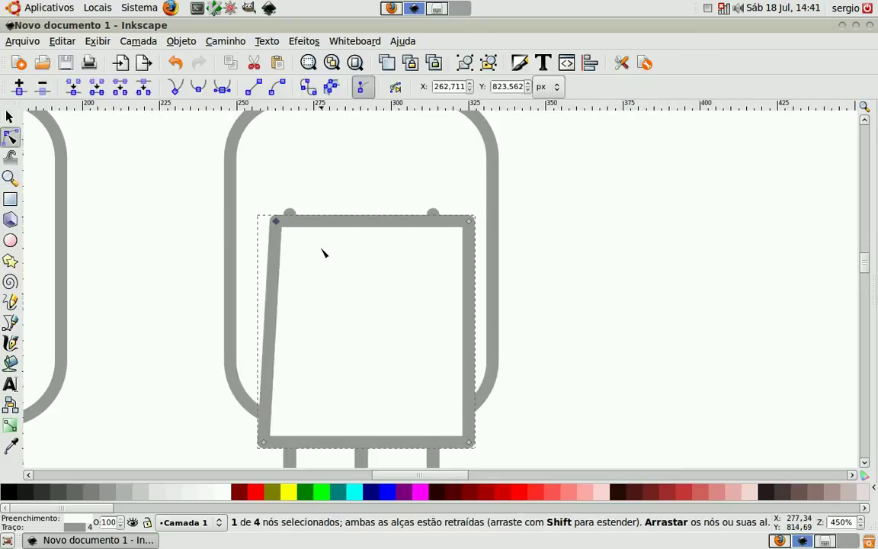
Shift the skirt path's upper-right corner node 8 px inward.
left_click_drag(409, 189, 481, 244)
key("Left")
key("Left")
key("Left")
key("Left")
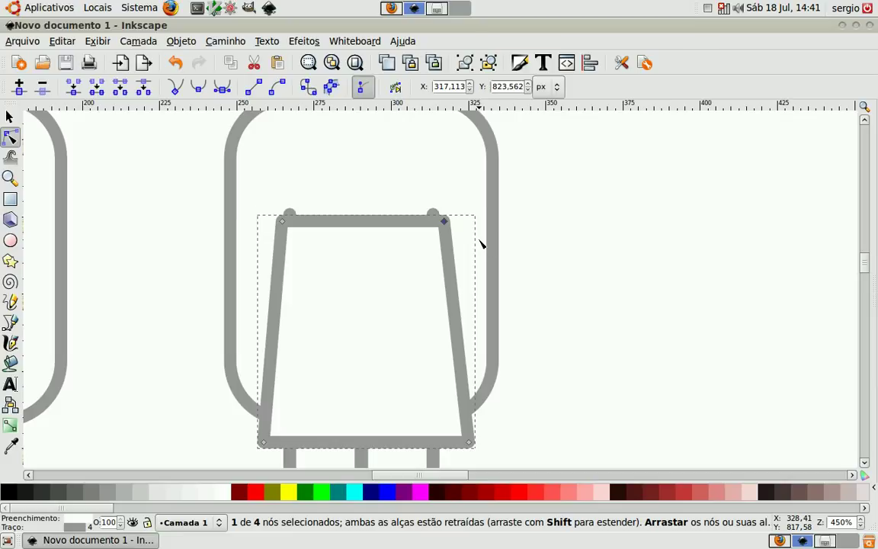
Raise the skirt path about 2 px and lower its hem nodes about 9 px to lengthen the skirt.
key("s")
left_click_drag(384, 221, 382, 209)
scroll(392, 202, "down", 2)
scroll(392, 201, "down", 2)
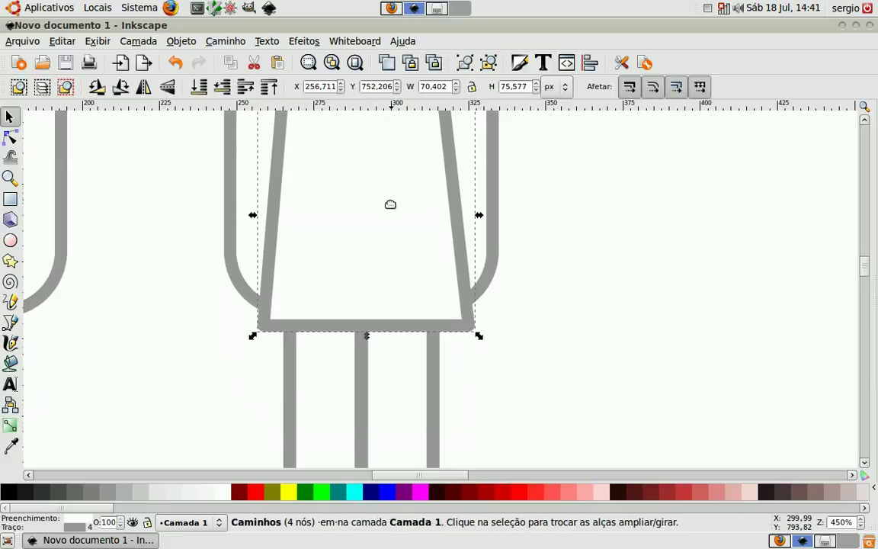
key("n")
mouse_move(226, 309)
left_mouse_down()
mouse_move(501, 344)
mouse_move(460, 366)
left_mouse_up()
Widen the skirt's hem by shifting each bottom corner node 4 px outward, and deselect the path.
left_click(496, 343)
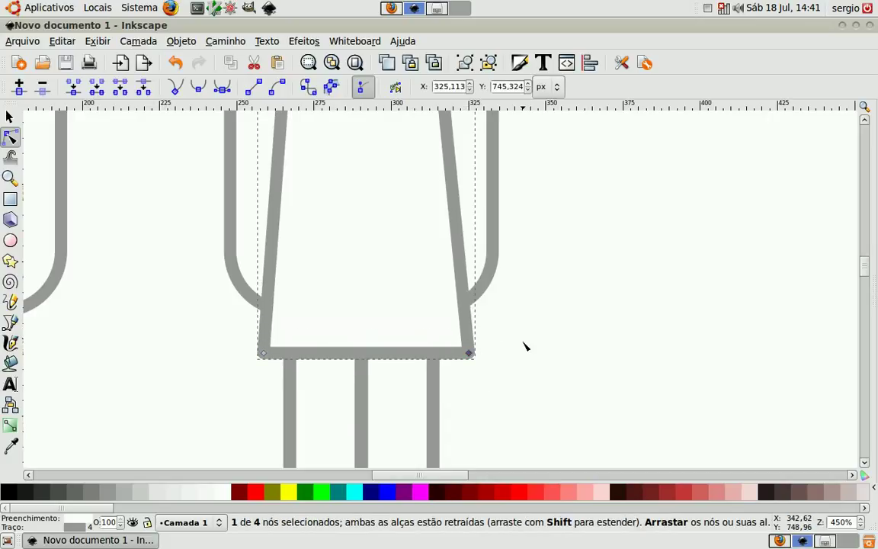
key("Right")
key("Right")
left_click(263, 353)
key("Left")
key("Left")
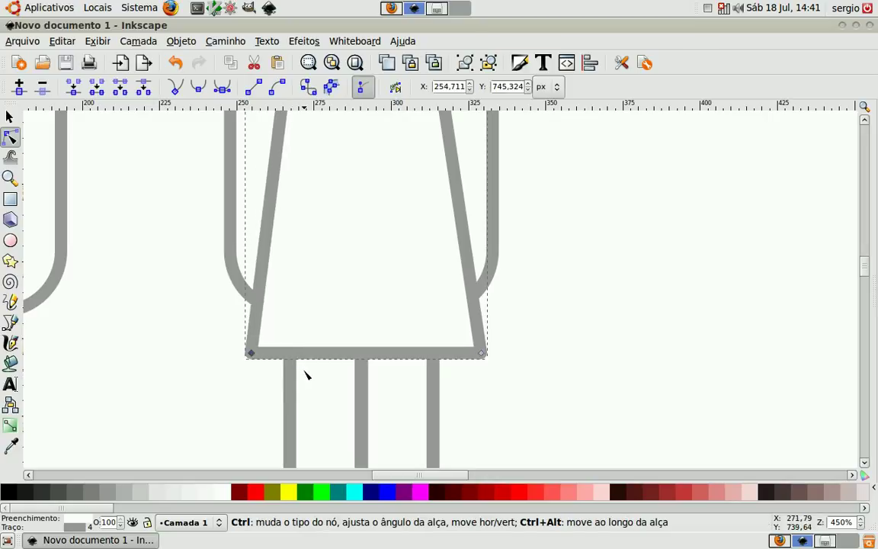
scroll(303, 375, "down", 4, "ctrl")
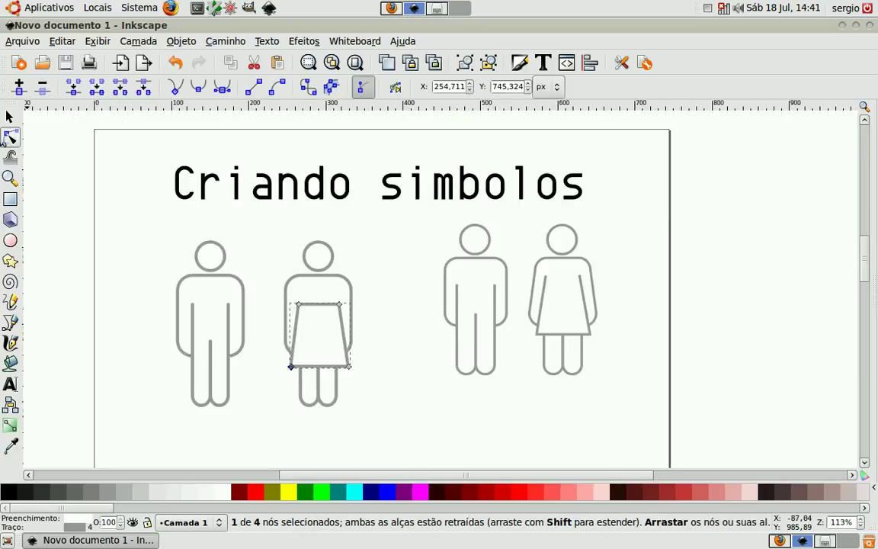
left_click(10, 116)
key("Escape")
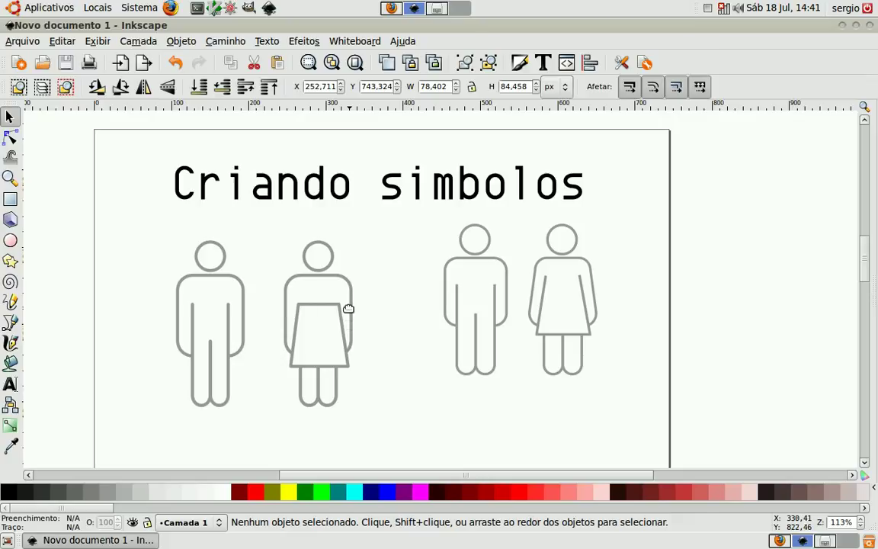
Convert the duplicated figure's rounded body rectangle to a path.
left_click(348, 307)
key("n")
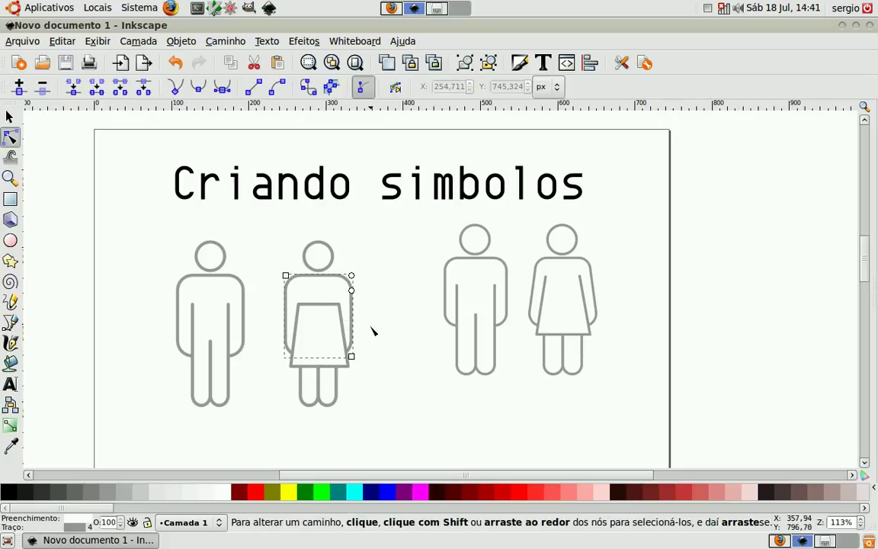
left_click(242, 41)
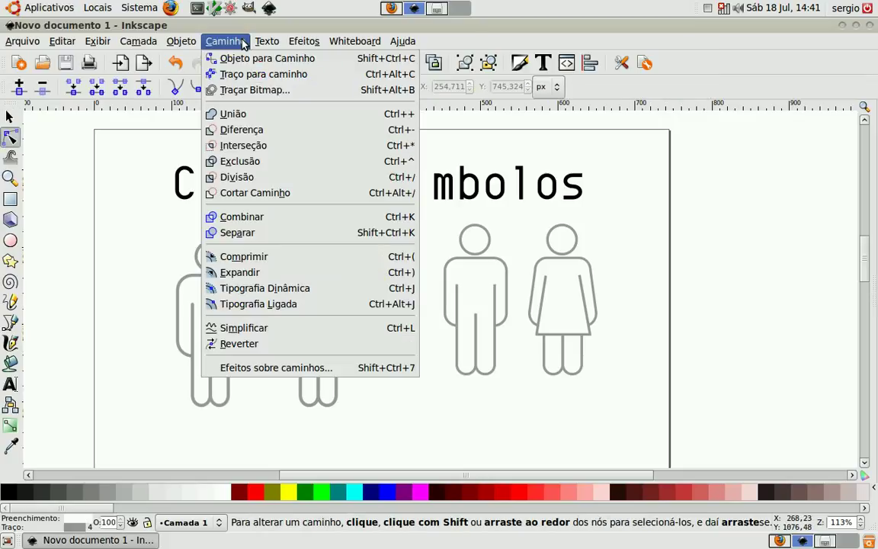
left_click(252, 58)
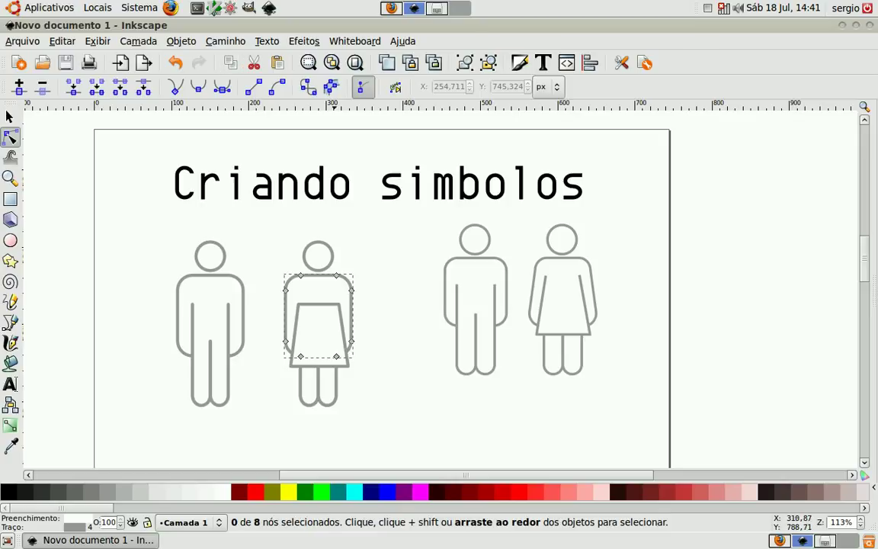
Flare the duplicated figure's arms by shifting the body path's lower-right and lower-left nodes 6 px outward, and deselect the path.
left_click_drag(372, 333, 335, 358)
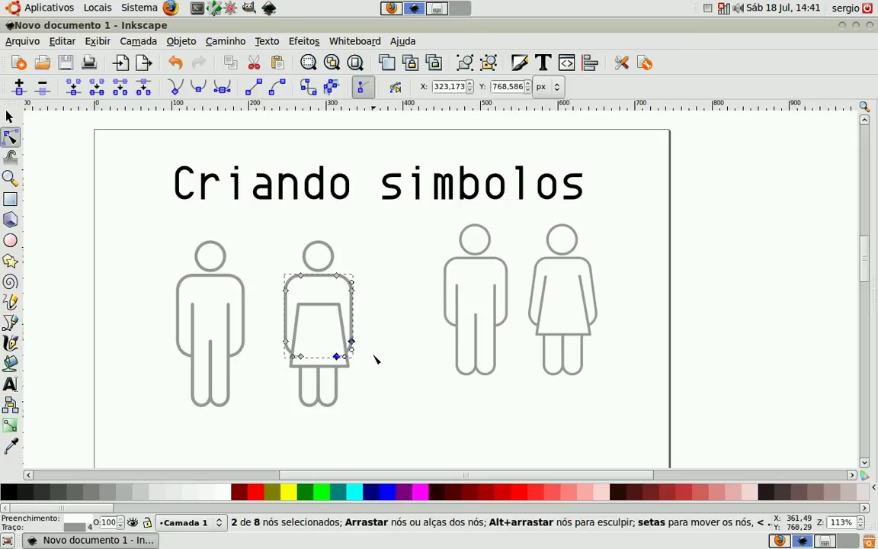
key("Right")
key("Right")
key("Right")
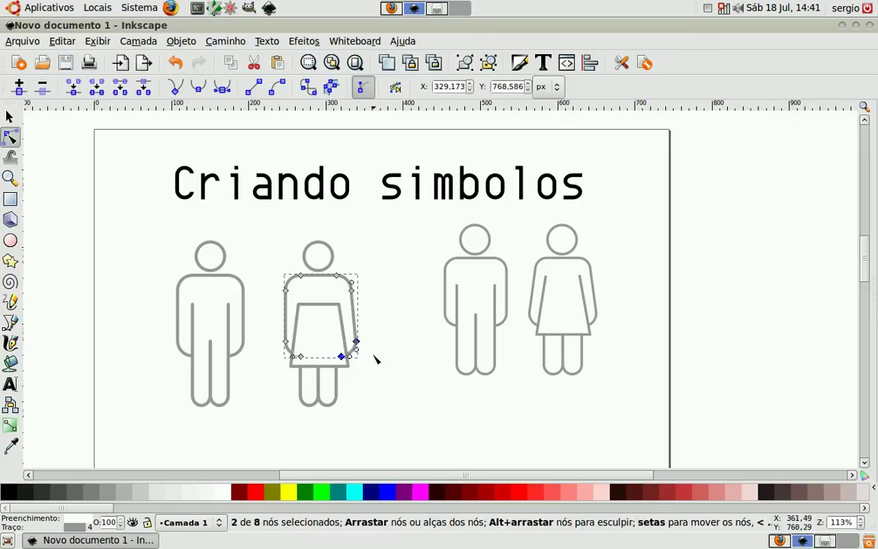
left_click_drag(273, 336, 310, 367)
key("Left")
key("Left")
key("Left")
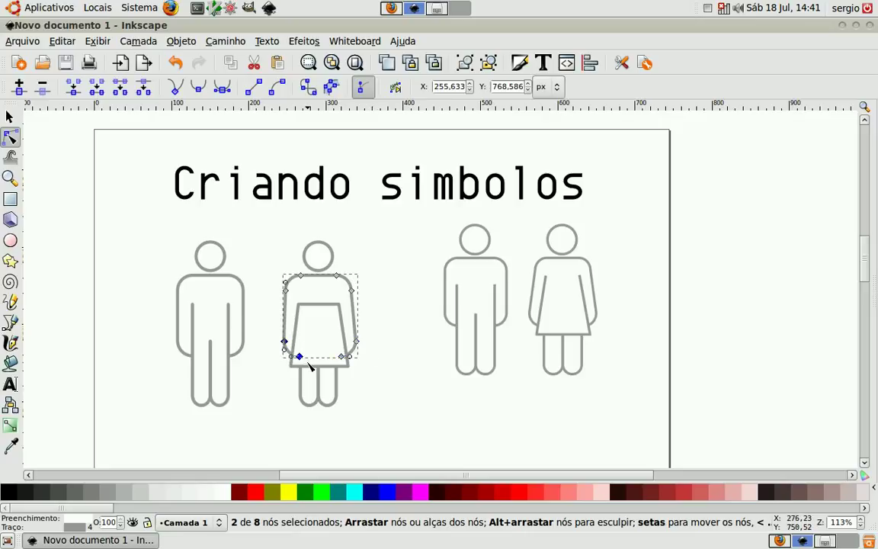
key("s")
left_click(373, 261)
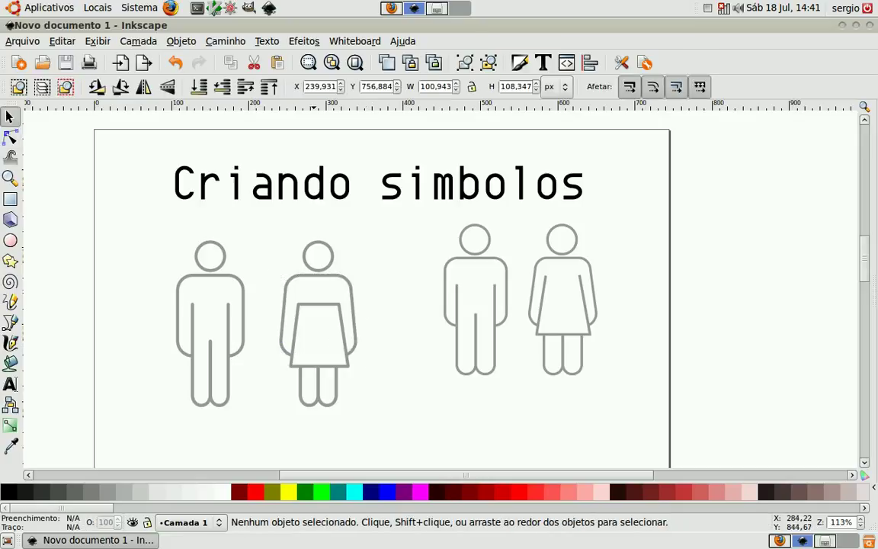
scroll(385, 260, "down", 1, "ctrl")
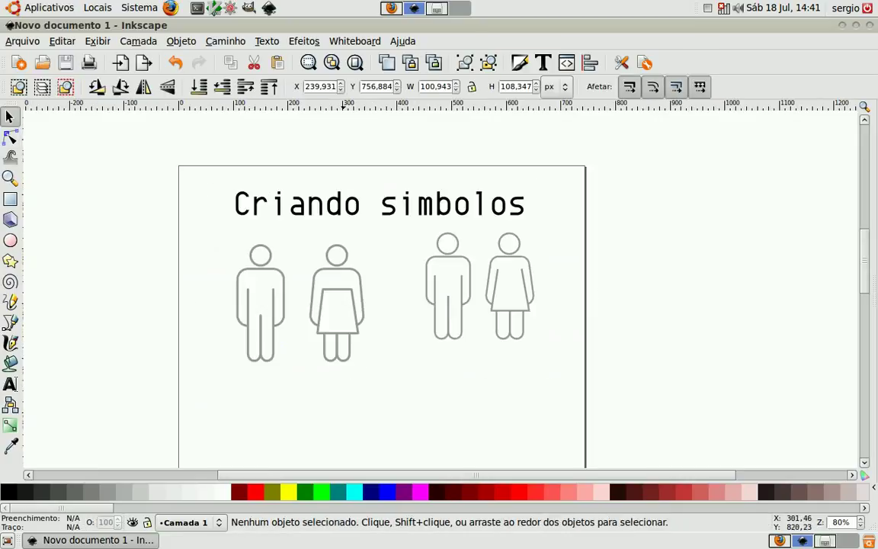